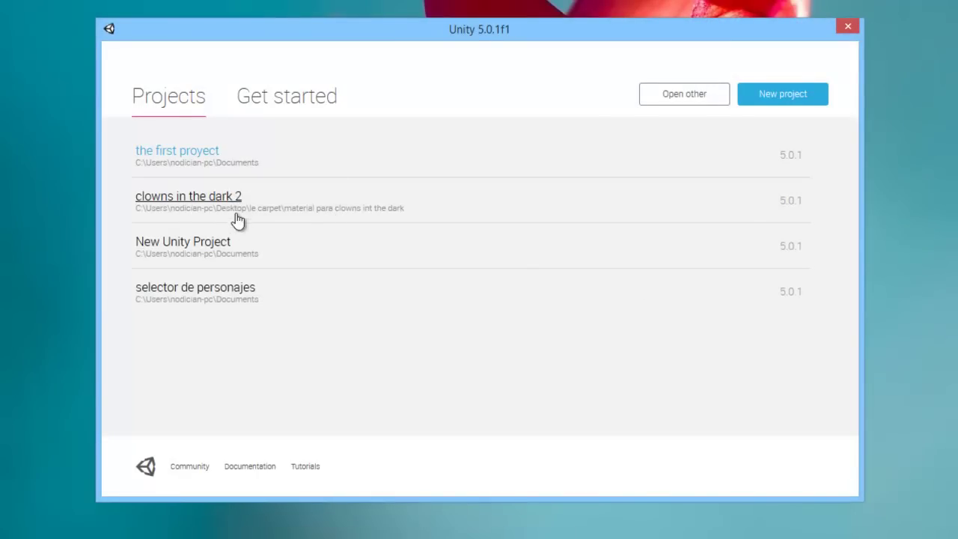
Name a new project 'terrein procedural' and include Characters, CrossPlatformInput, Effects and Environment packages.
click(768, 108)
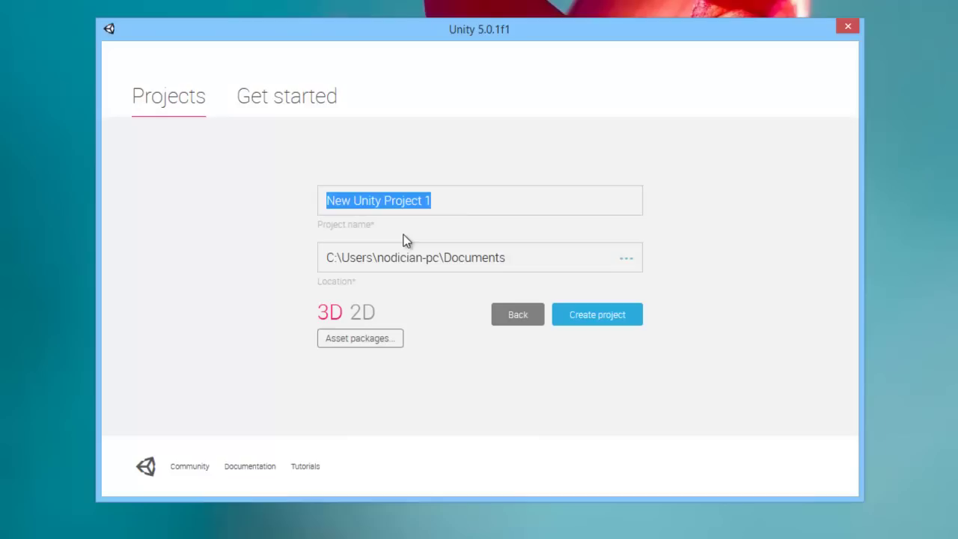
text(terrein procedural)
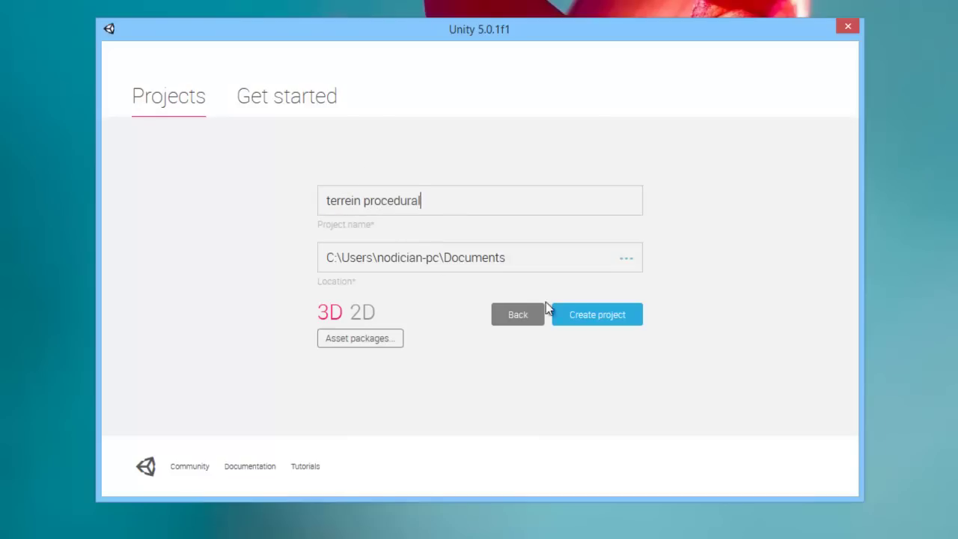
click(372, 337)
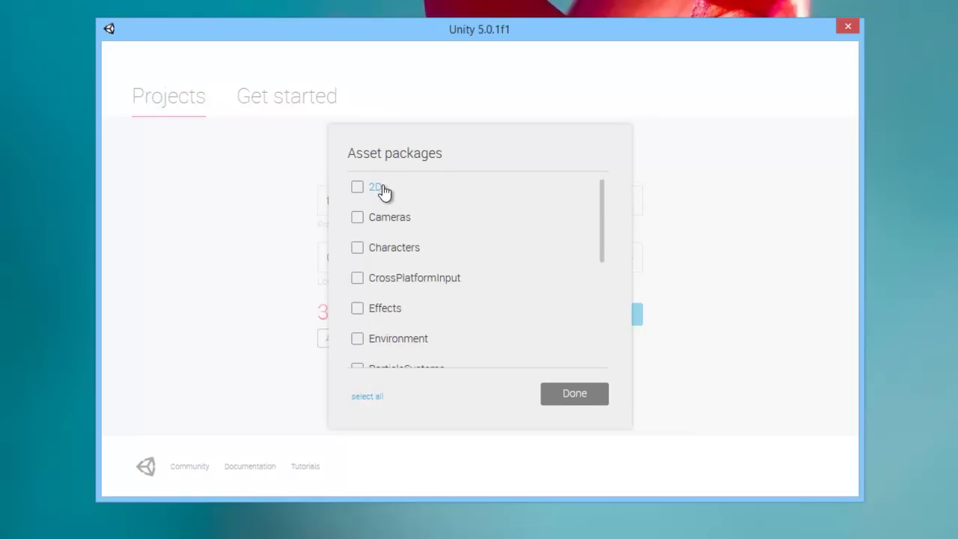
click(357, 246)
scroll(356, 292, down, 1)
click(357, 239)
click(358, 268)
click(358, 299)
Also include ParticleSystems, Prototyping and Utility, then confirm the nine asset packages.
click(354, 332)
scroll(358, 346, down, 1)
click(358, 321)
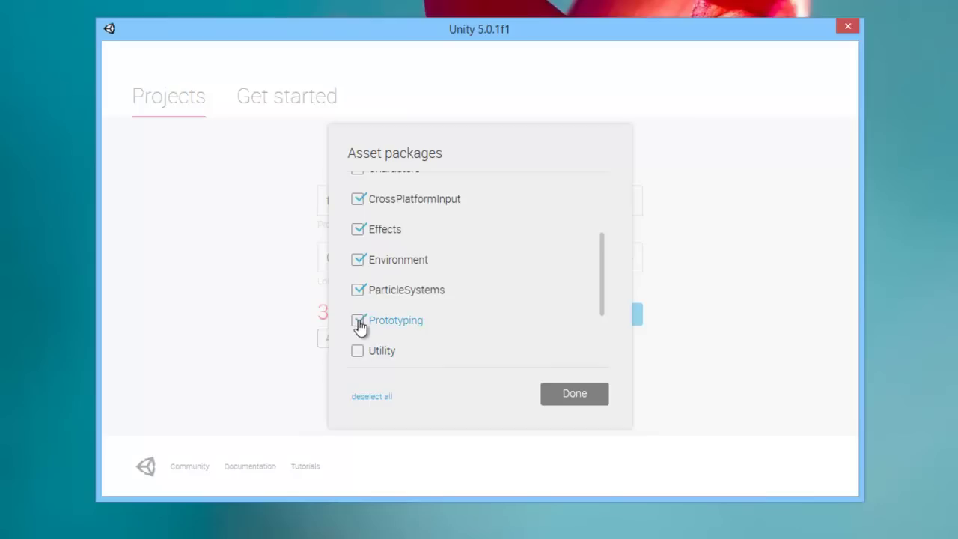
scroll(359, 317, down, 1)
click(358, 312)
scroll(361, 315, down, 1)
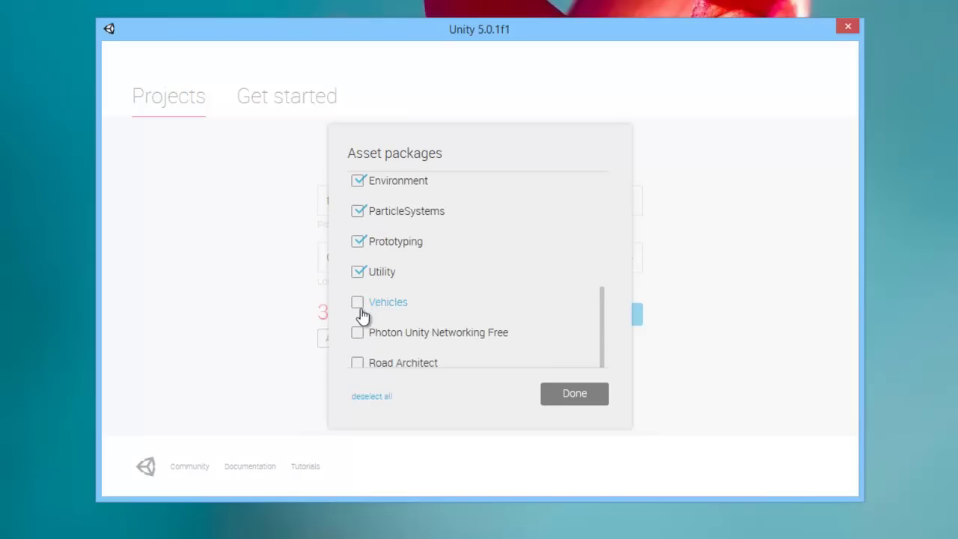
scroll(358, 308, down, 1)
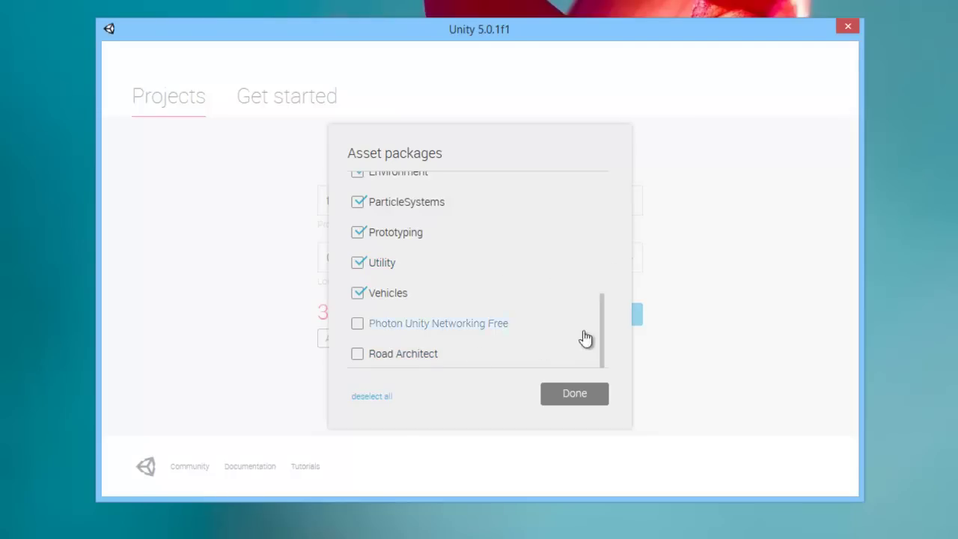
click(579, 394)
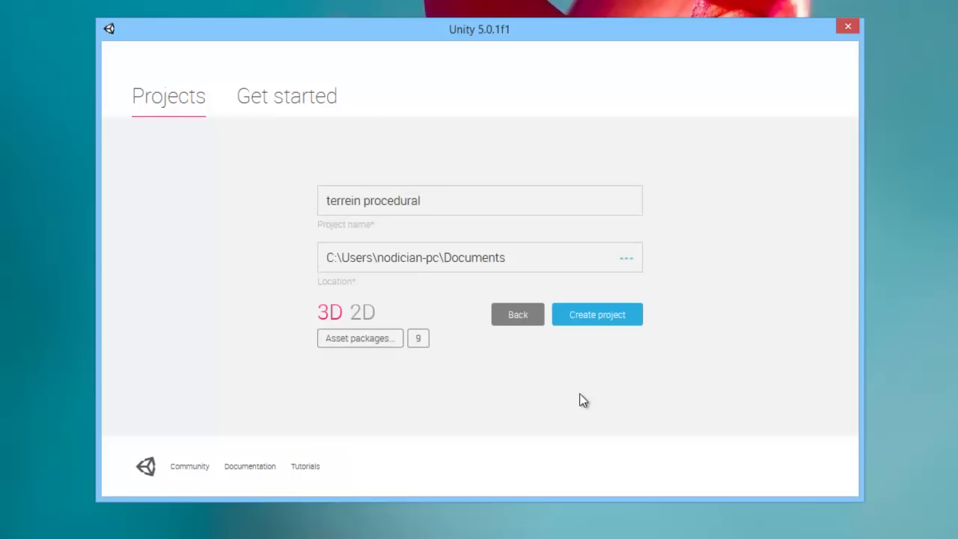
Create the terrein procedural project so it opens with an untitled scene.
click(583, 317)
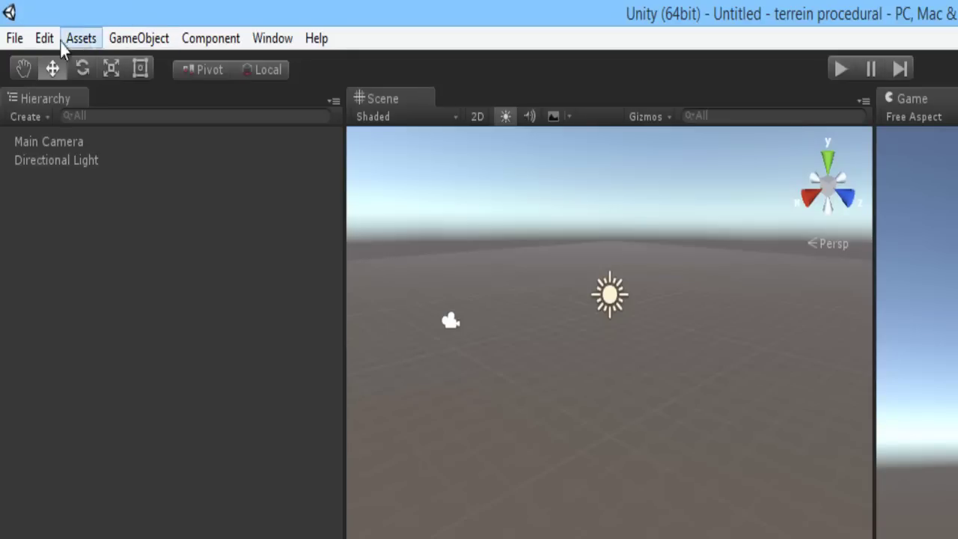
Import the TerrainComposer v1.7 unitypackage as a custom package from disk.
click(15, 39)
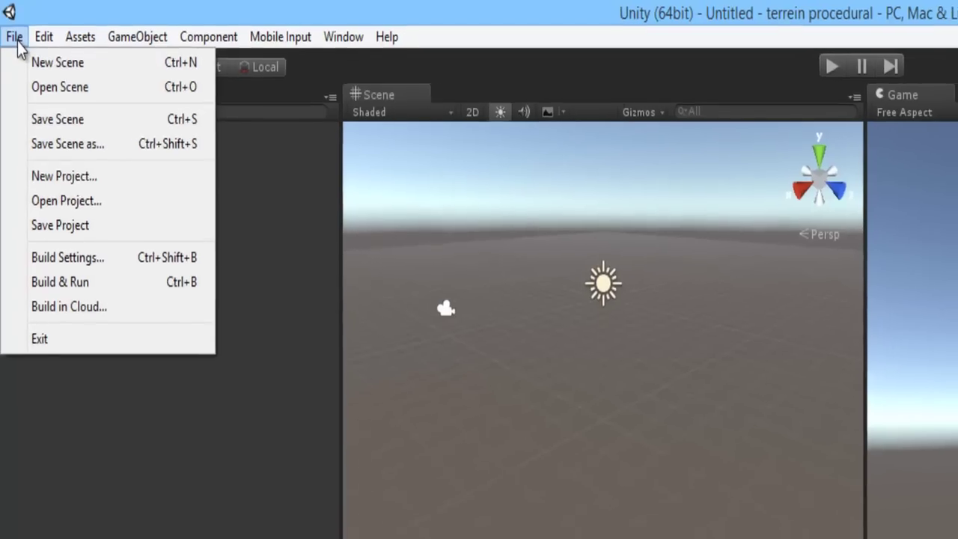
click(15, 39)
click(77, 38)
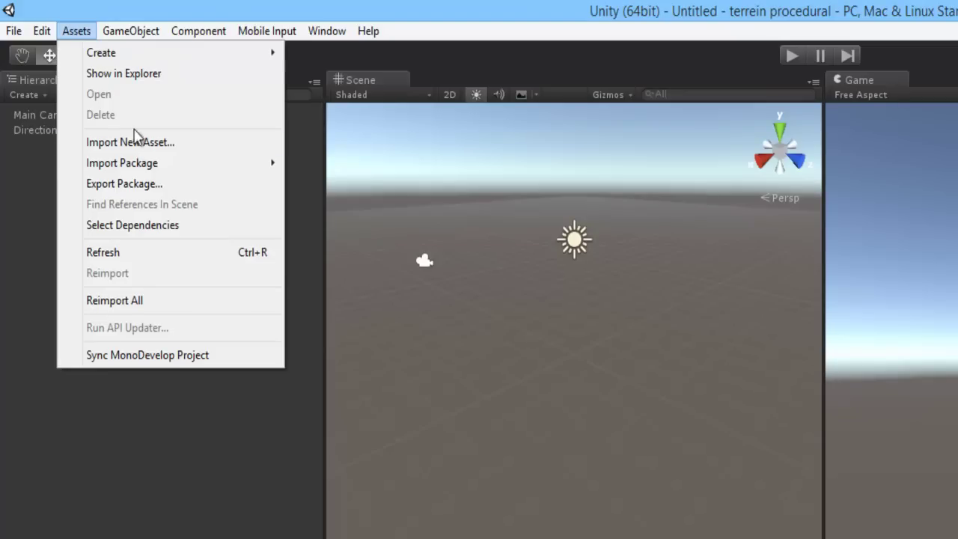
mouse_move(152, 164)
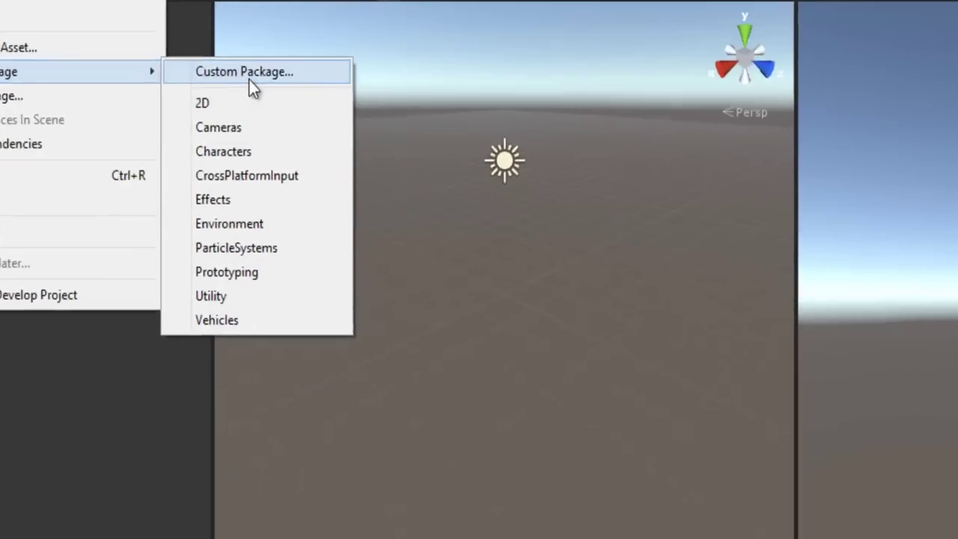
click(357, 166)
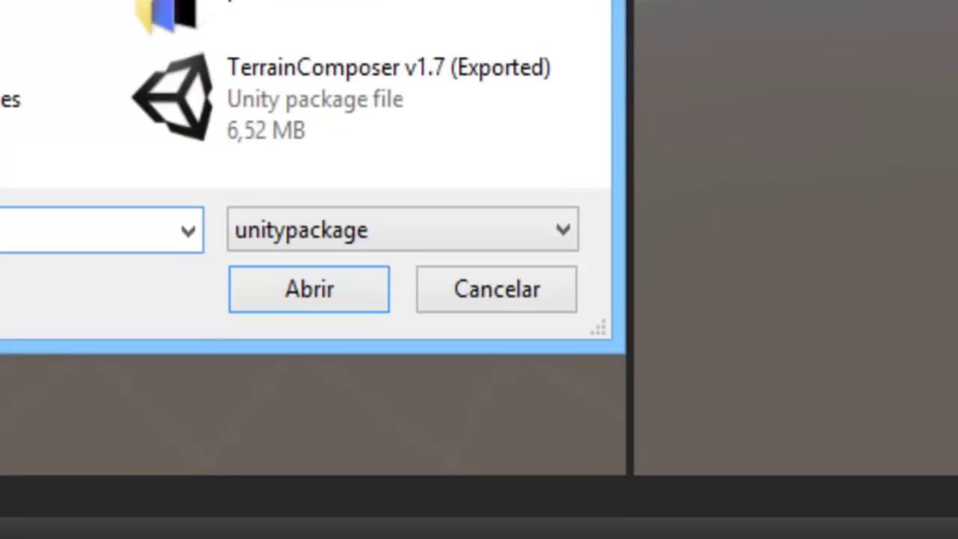
double_click(287, 90)
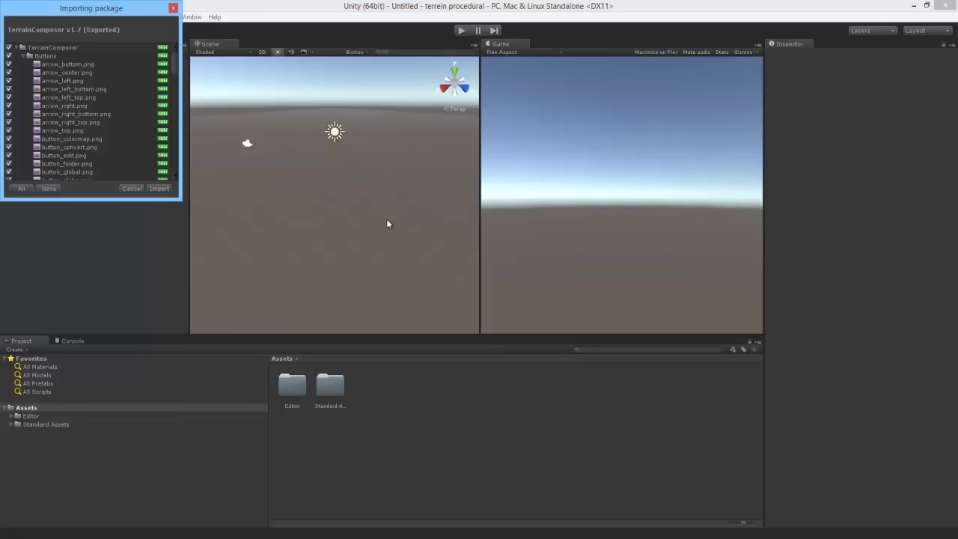
Review the TerrainComposer v1.7 file list and import all of its files.
drag(173, 68, 174, 177)
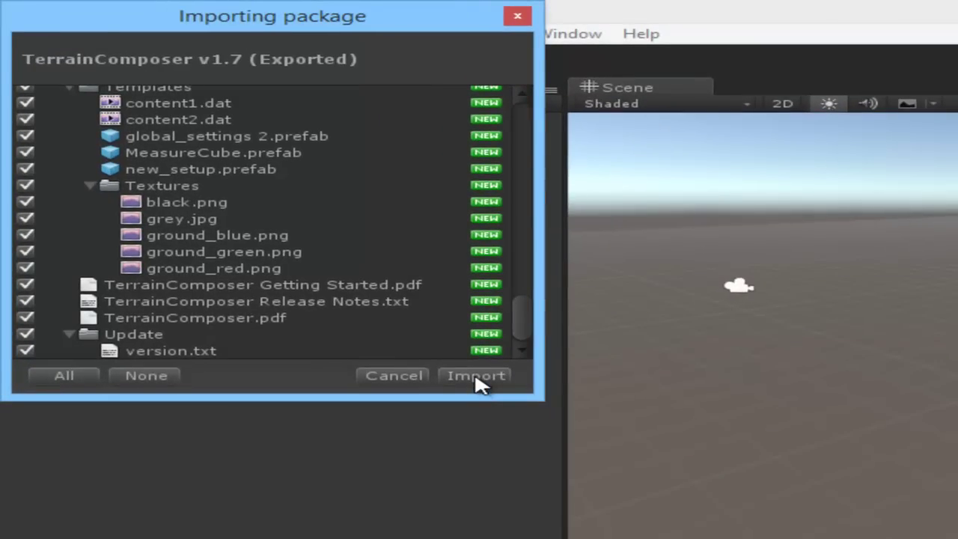
click(477, 380)
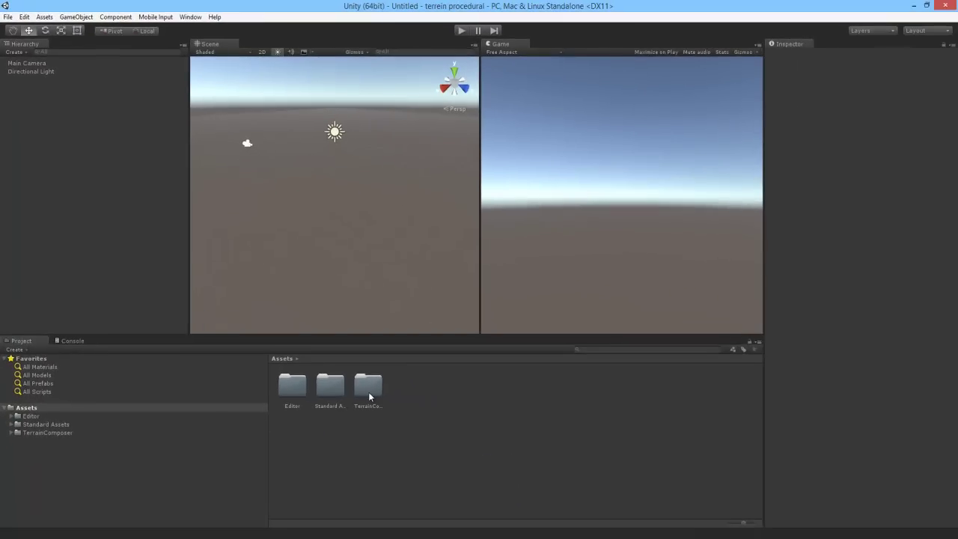
Show the TerrainComposer folder's subfolders, such as Buttons, Download, Editor, Prefabs and Scripts.
click(46, 432)
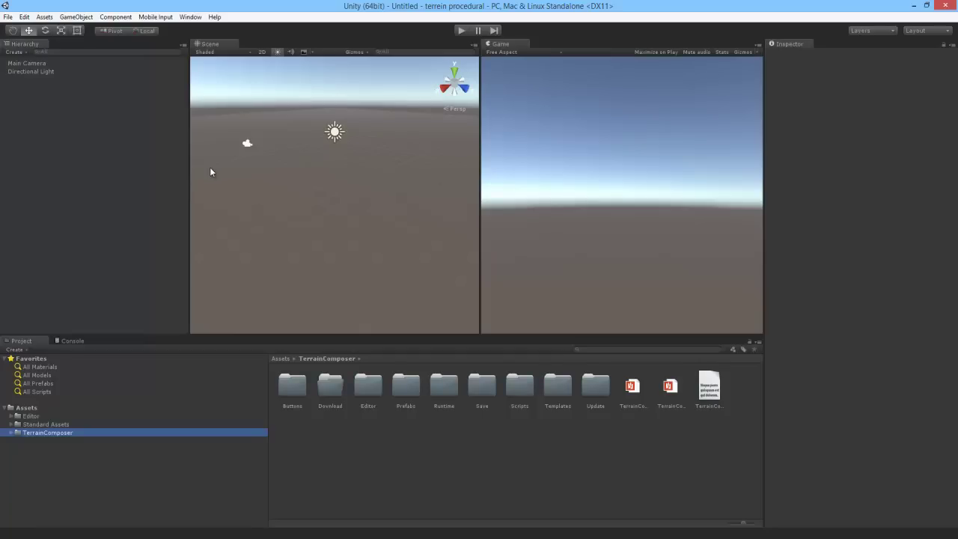
click(190, 17)
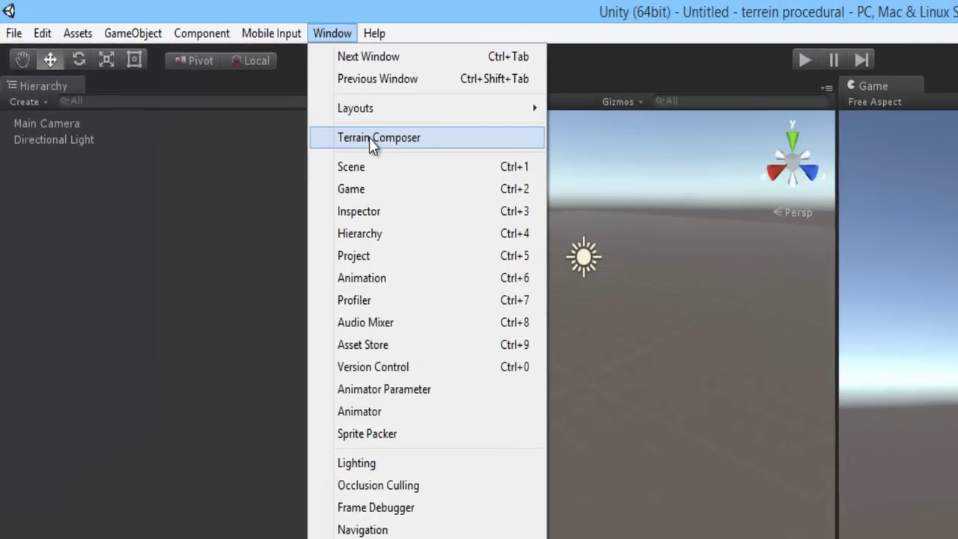
Save the project.
click(368, 137)
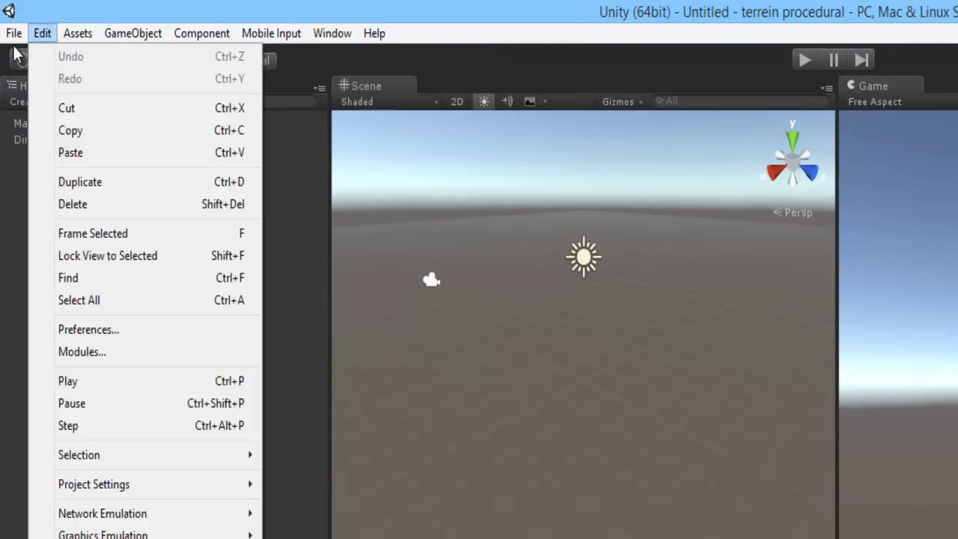
mouse_move(14, 37)
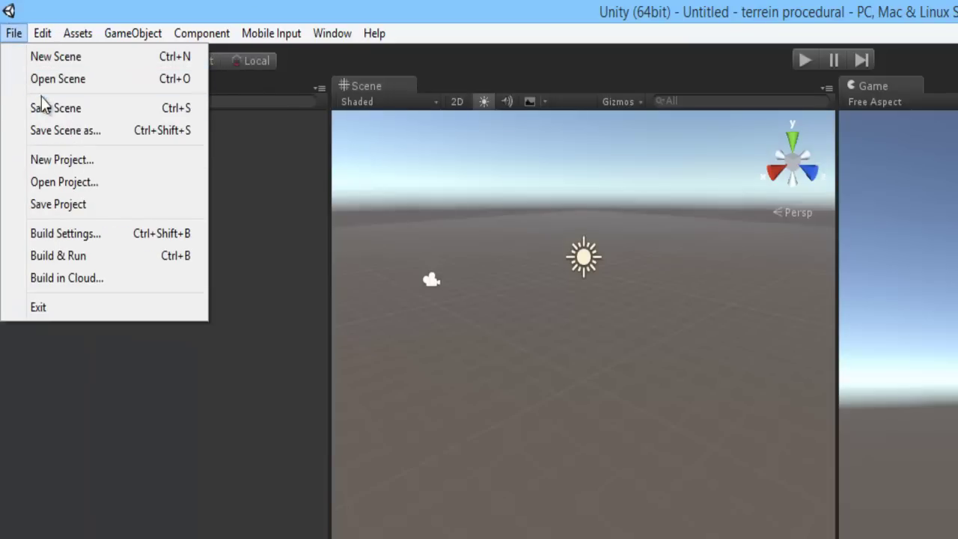
click(79, 203)
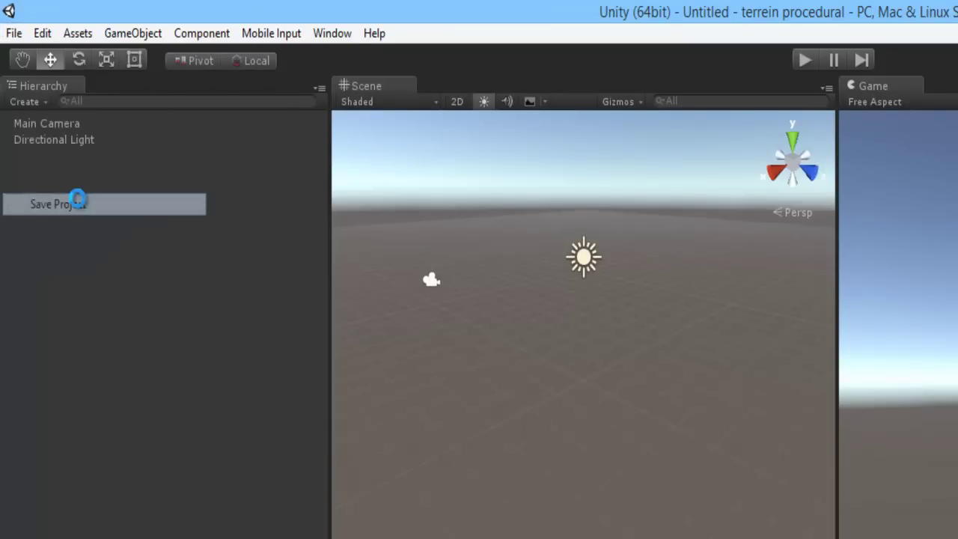
click(8, 36)
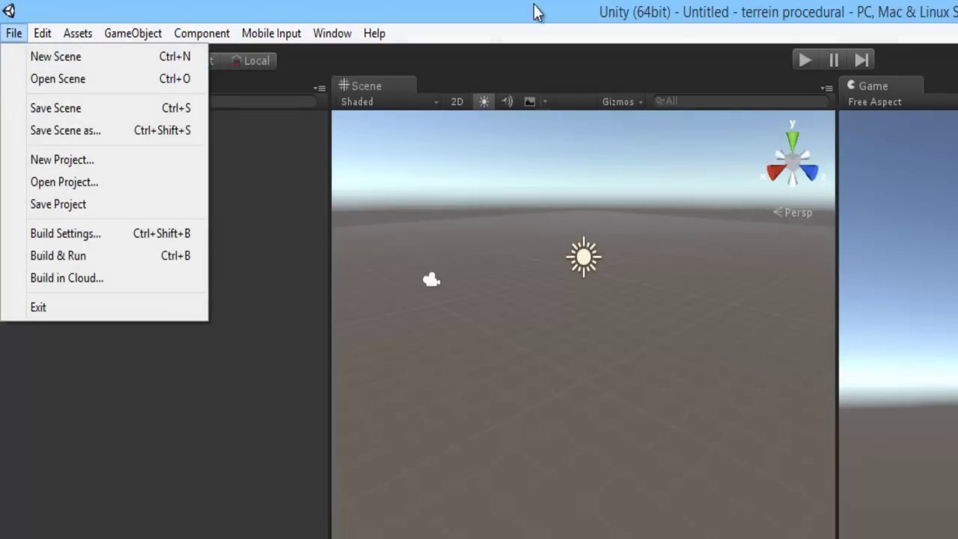
Open the Terrain Composer window, adding a _TerrainComposer object to the scene.
click(539, 11)
click(320, 37)
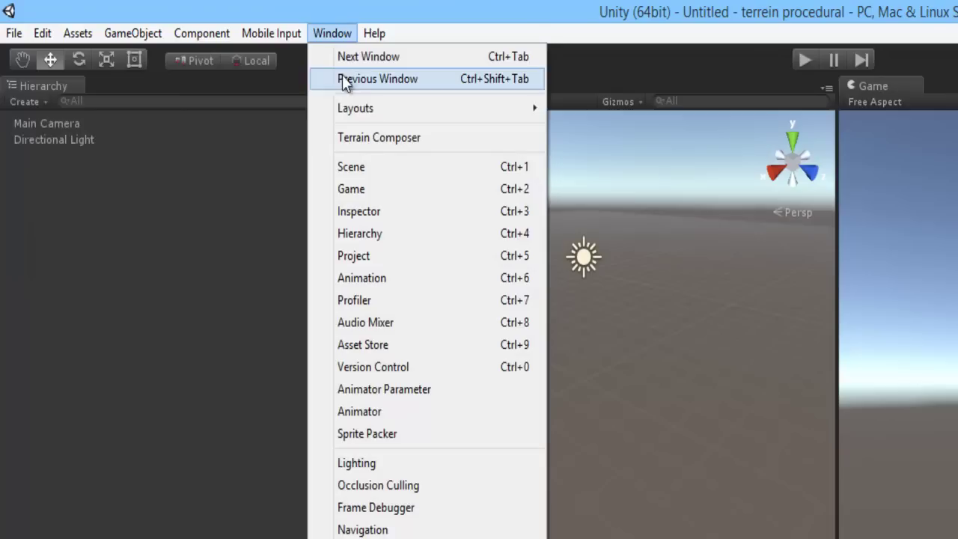
click(411, 145)
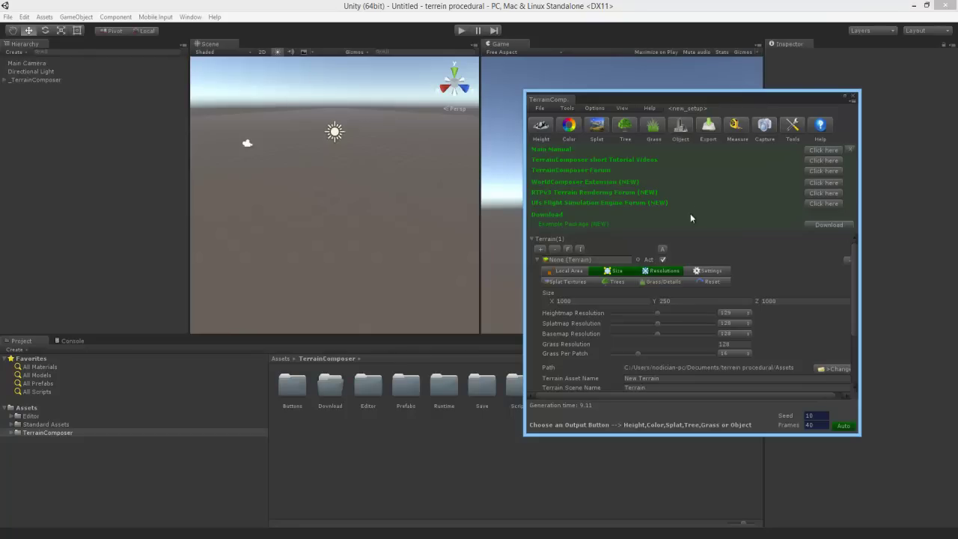
Download the Example Package, adding a TerrainComposer Examples folder to Assets.
scroll(706, 294, down, 3)
scroll(706, 295, up, 3)
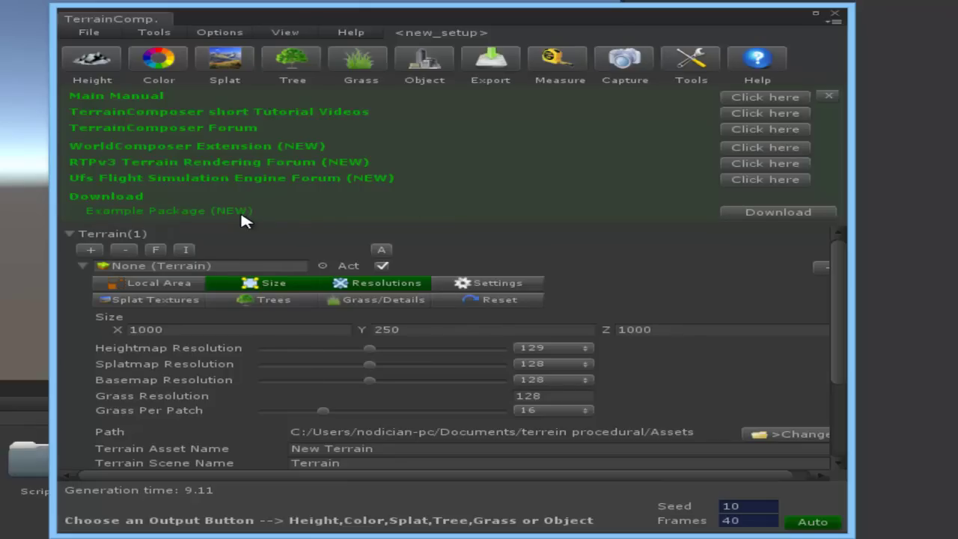
click(784, 216)
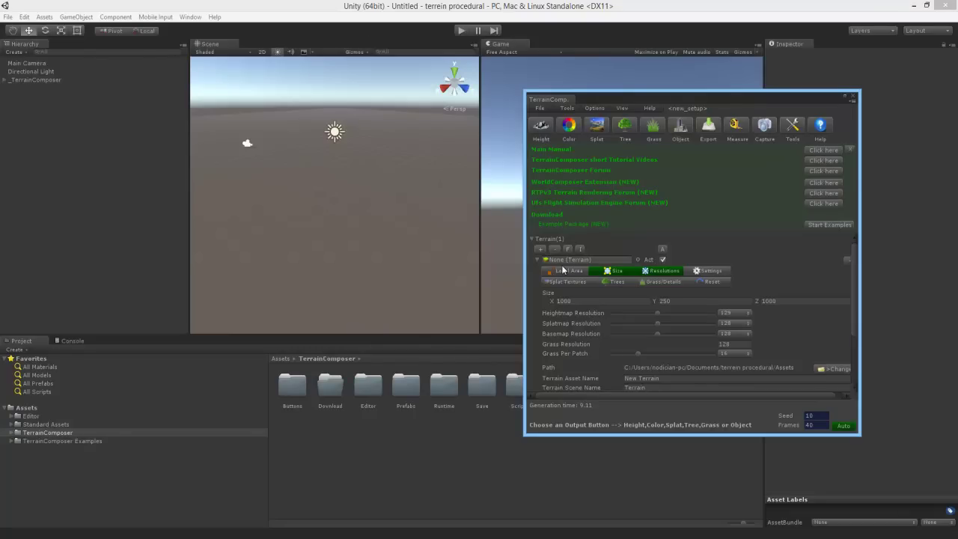
Browse the TerrainComposer Examples folder and start the examples, showing Procedural Mountains at 512 resolution.
click(51, 439)
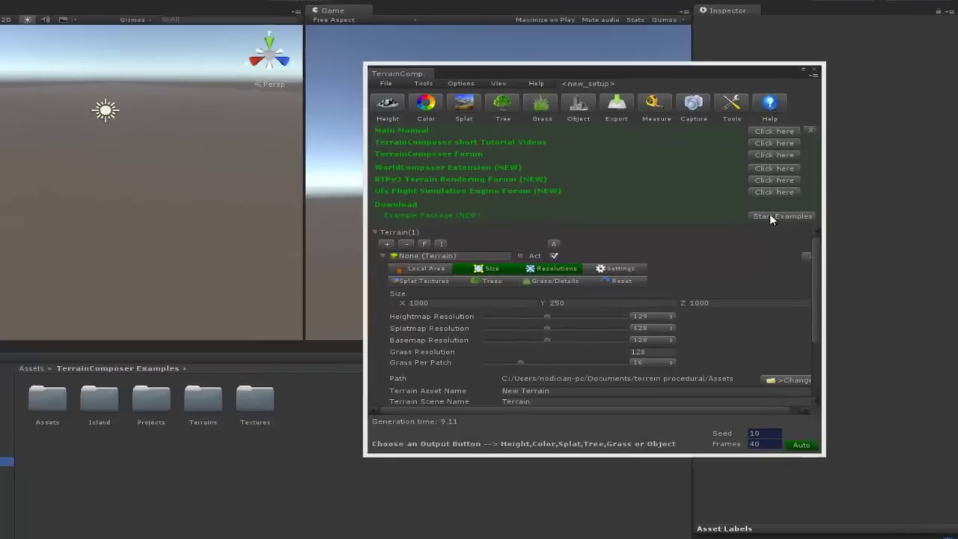
click(820, 223)
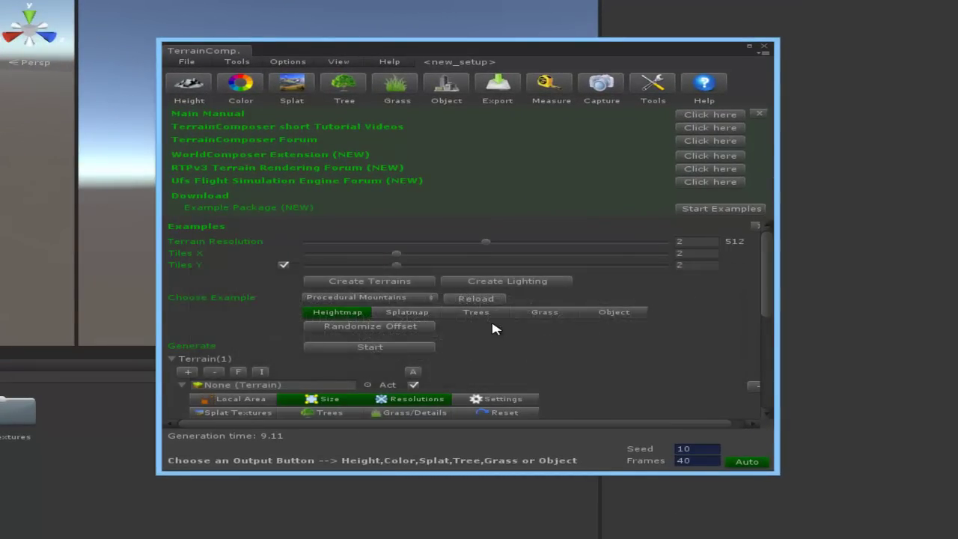
click(187, 65)
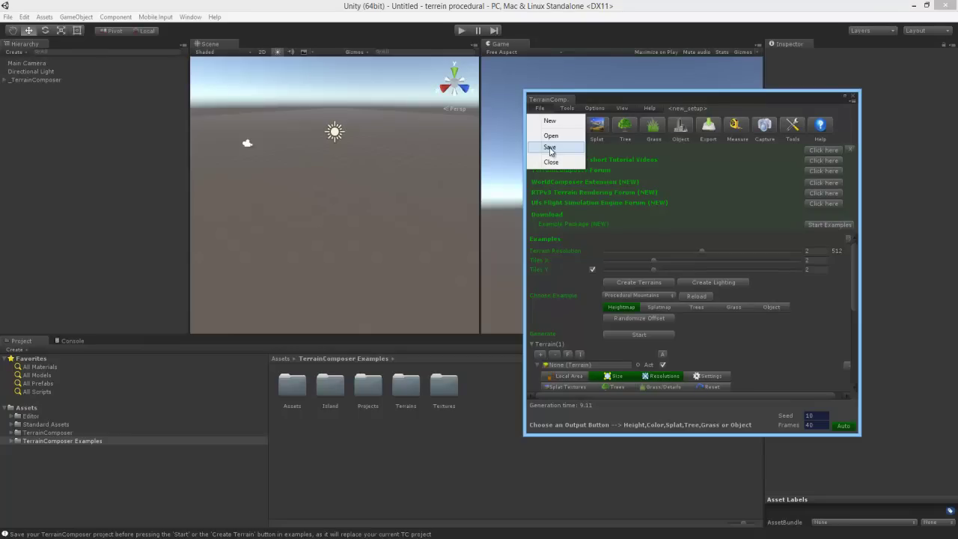
Save the Terrain Composer setup under the name 'terrainmaster'.
click(550, 148)
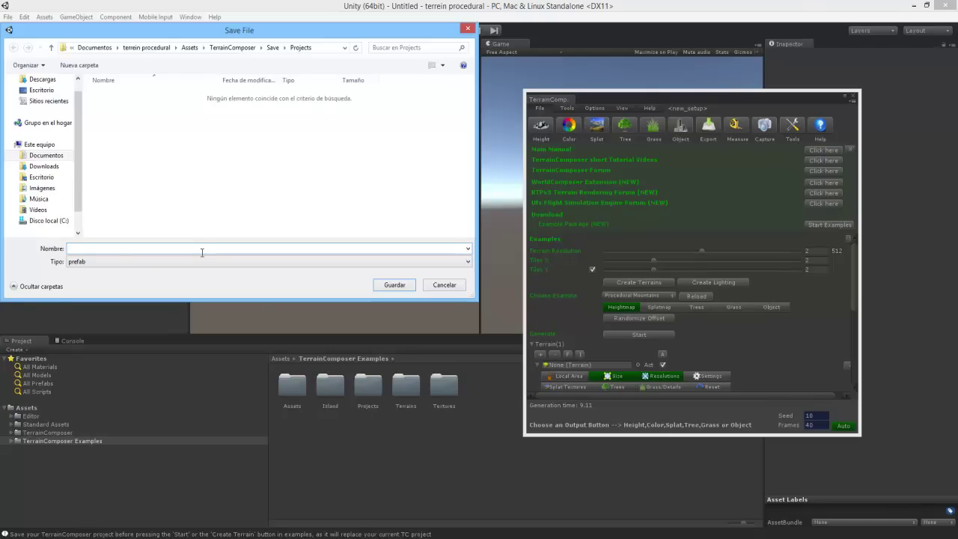
text(terrainmaster)
click(381, 290)
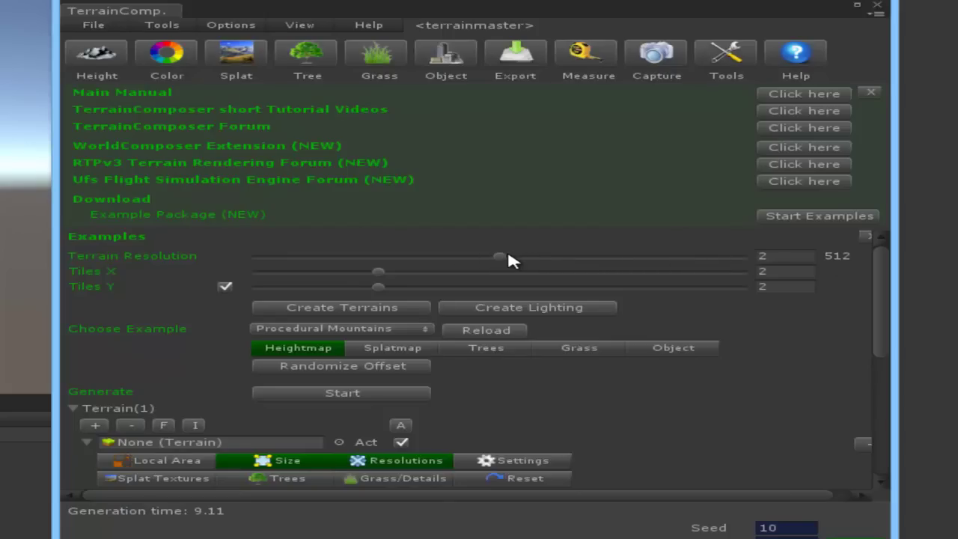
mouse_move(510, 258)
mouse_down()
mouse_move(314, 262)
mouse_move(512, 270)
mouse_up()
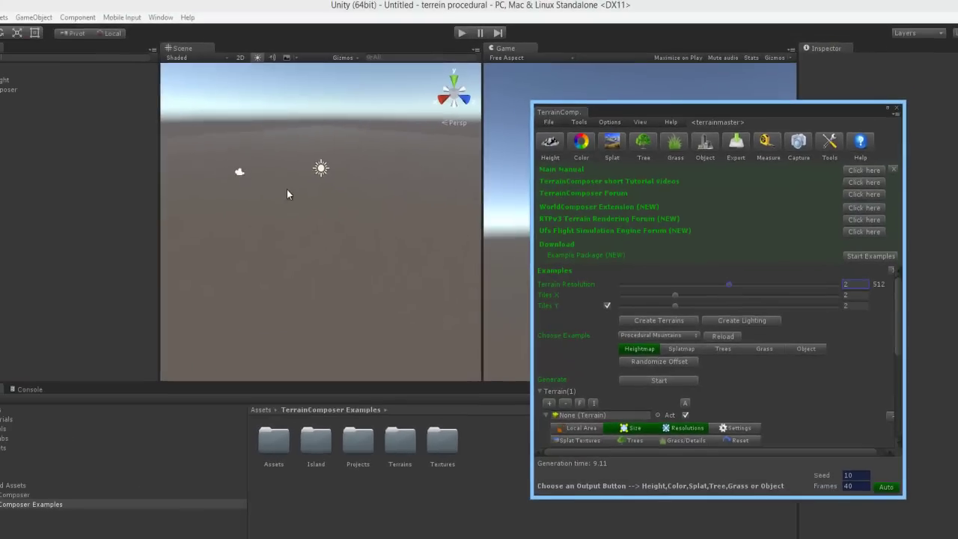
scroll(257, 247, down, 2)
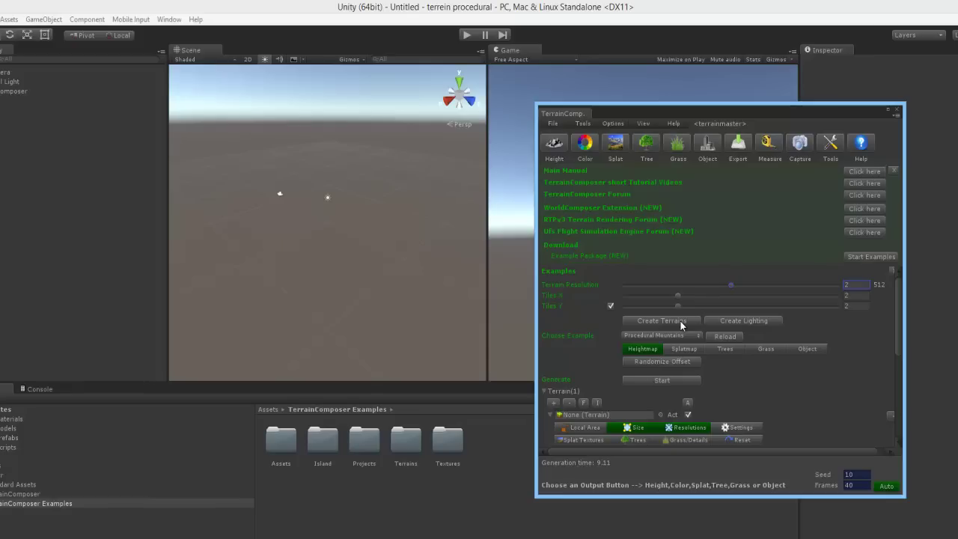
click(680, 321)
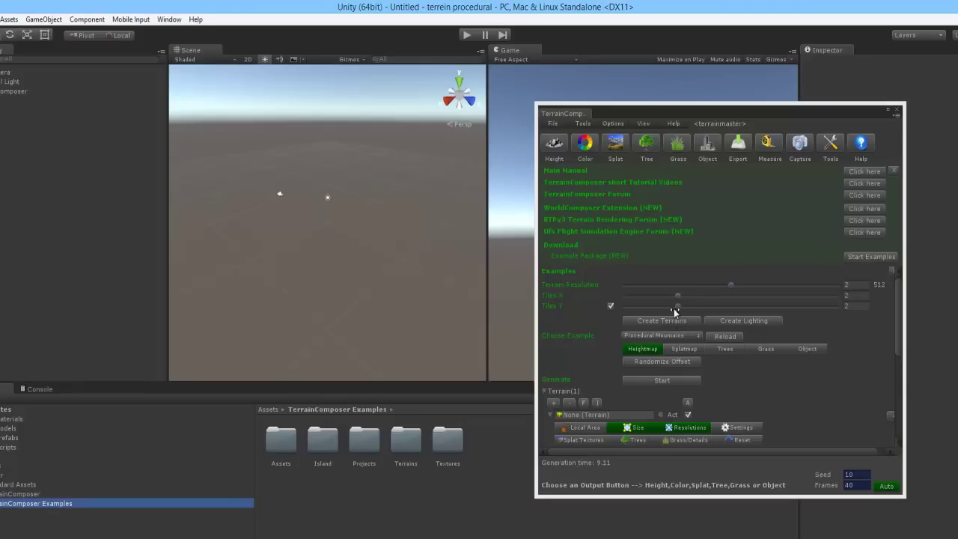
Create the four terrain tiles Terrain_x0_y0 to Terrain_x1_y1 and zoom out to see them.
click(673, 321)
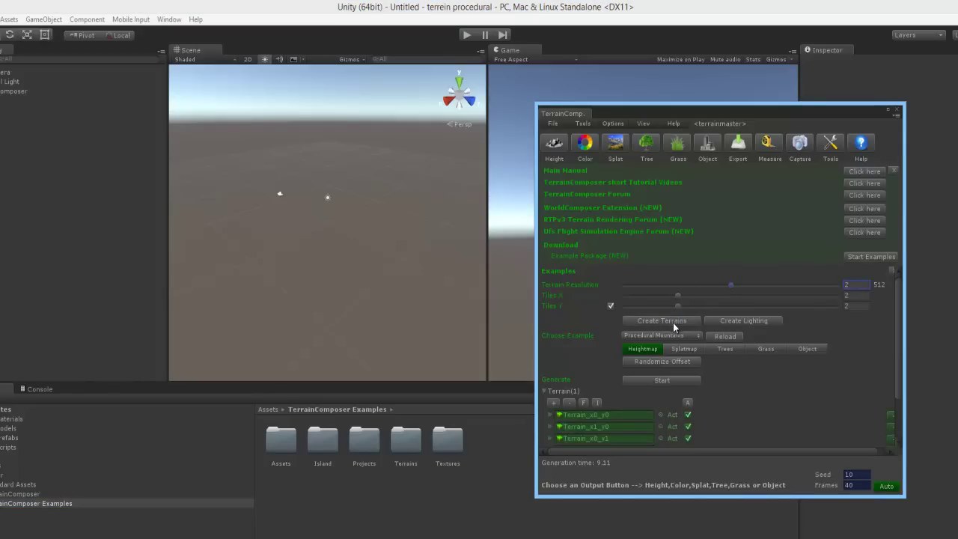
scroll(645, 403, down, 2)
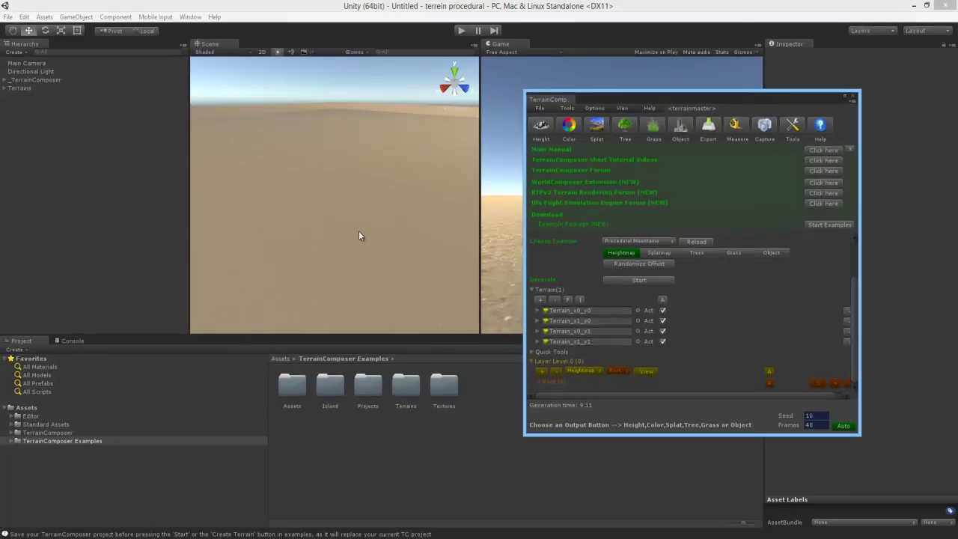
scroll(358, 233, down, 1)
scroll(357, 234, down, 2)
scroll(356, 233, down, 1)
scroll(354, 230, down, 1)
scroll(355, 231, down, 2)
scroll(337, 186, down, 2)
scroll(347, 203, down, 1)
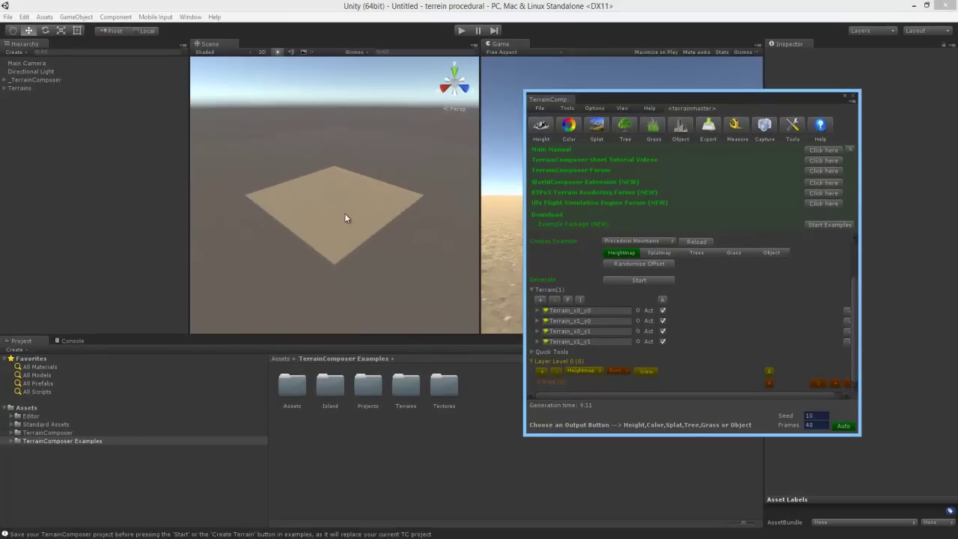
scroll(347, 216, down, 1)
Drag two tiles aside to check the layout, then undo both moves.
click(338, 217)
drag(345, 211, 377, 217)
click(387, 188)
drag(348, 187, 385, 168)
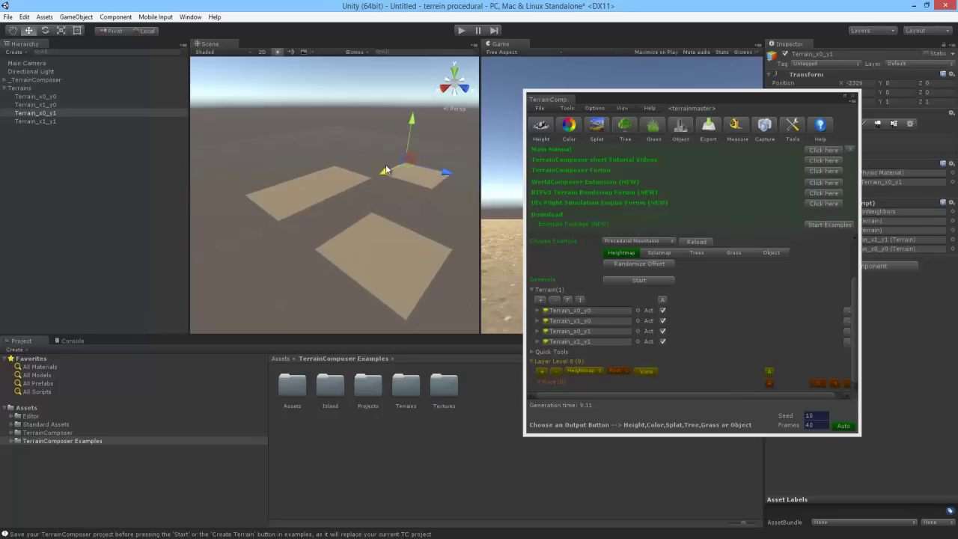
key(ctrl+z)
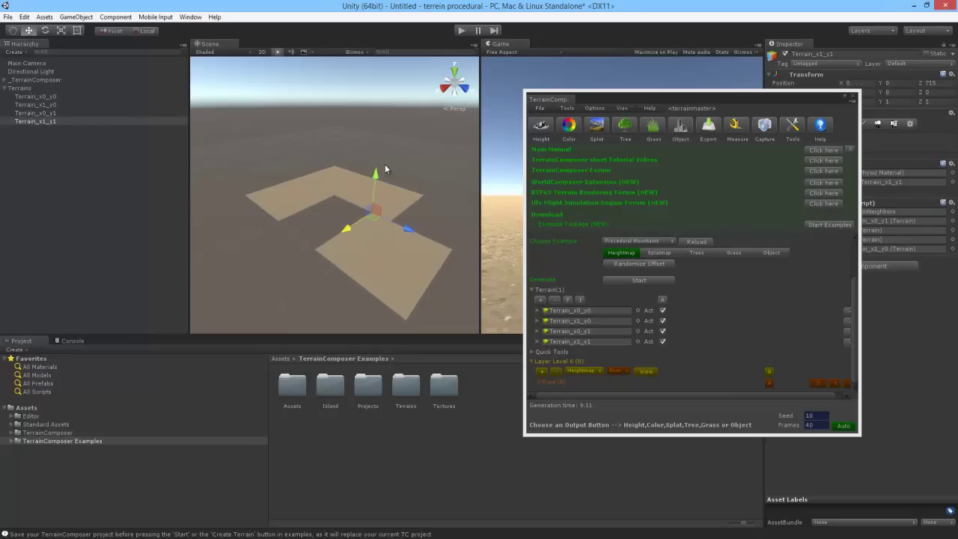
key(ctrl+z)
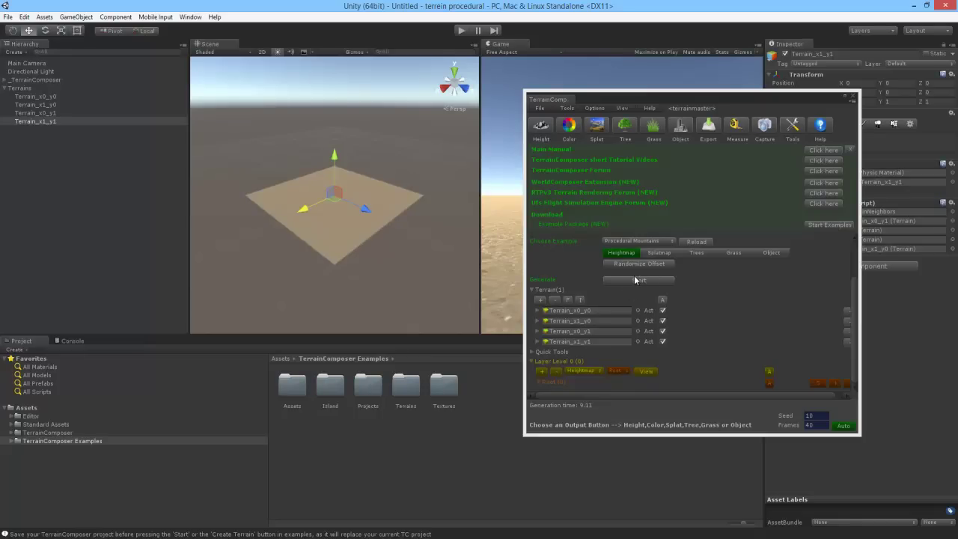
scroll(635, 276, up, 2)
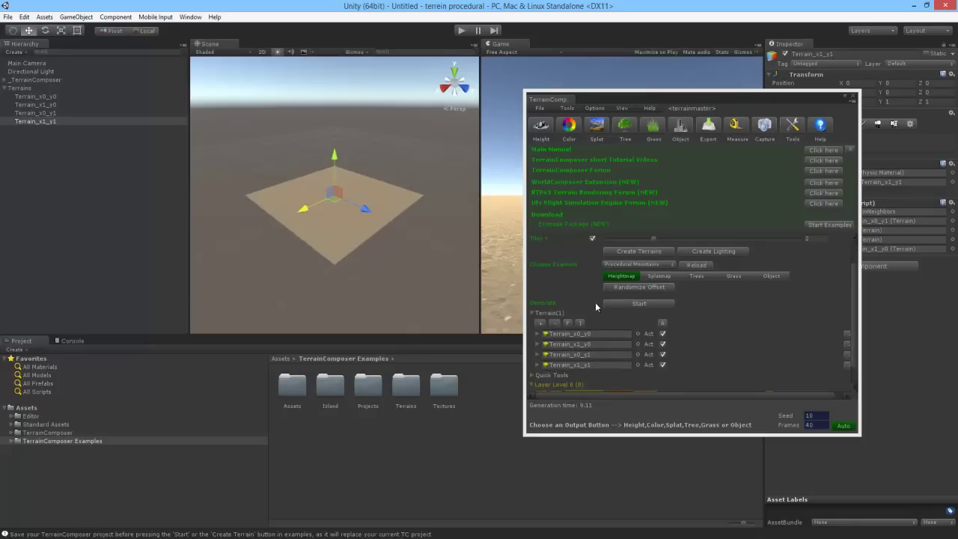
scroll(665, 281, up, 2)
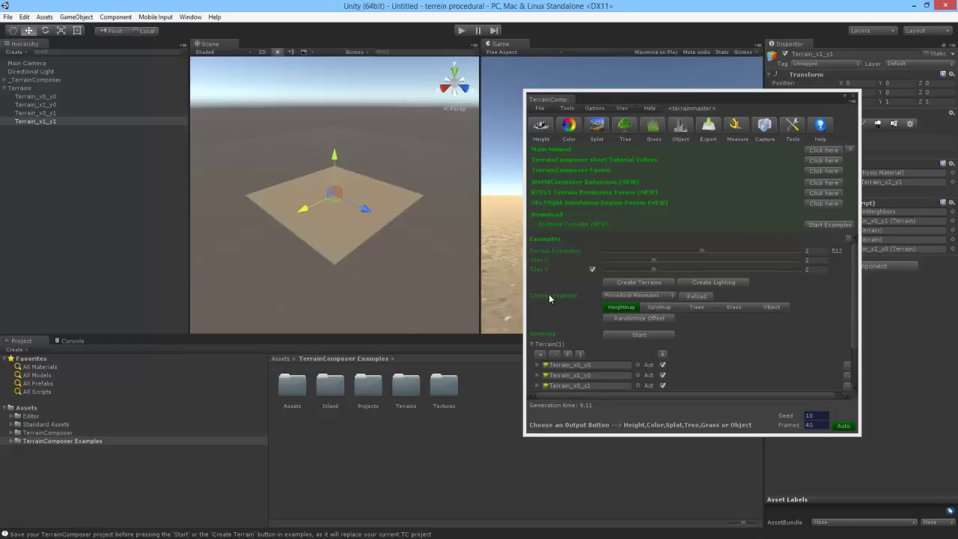
click(632, 296)
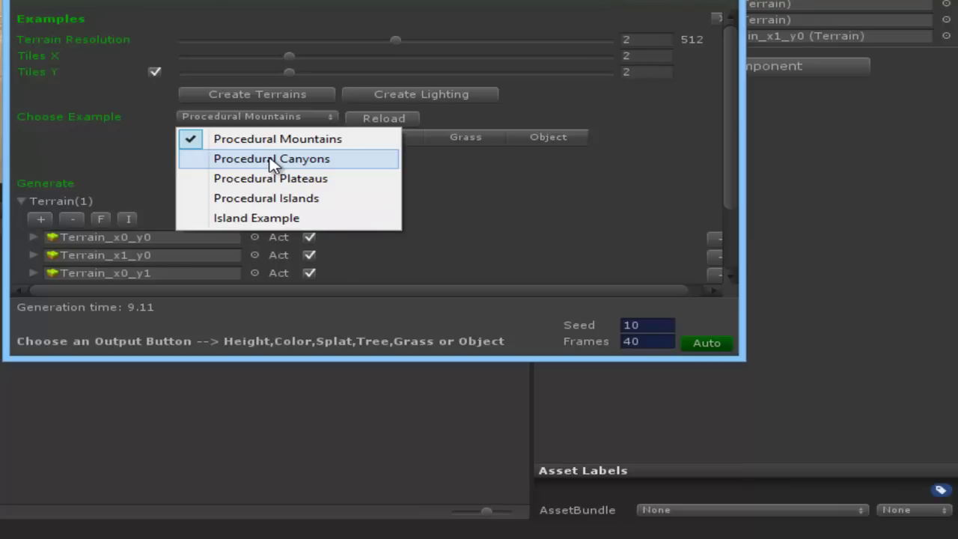
key(Escape)
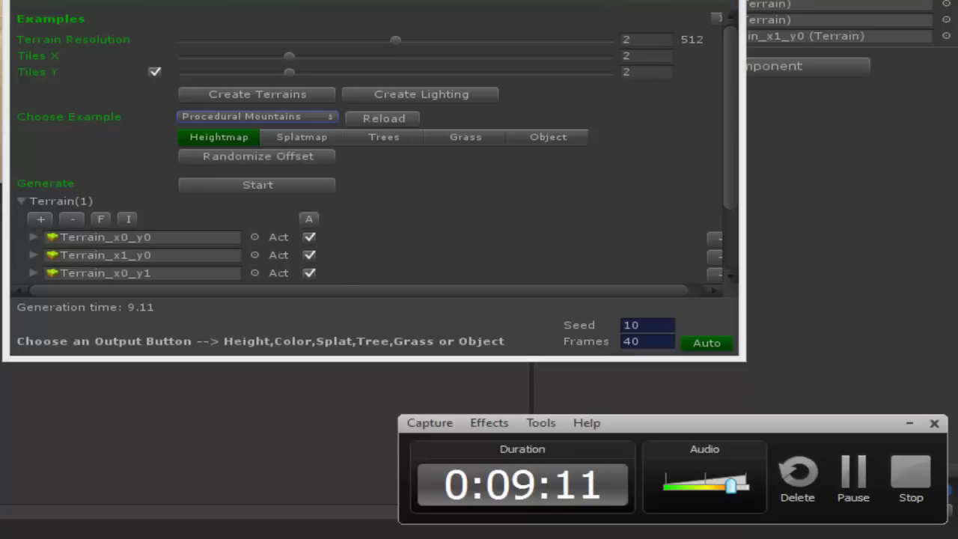
click(251, 117)
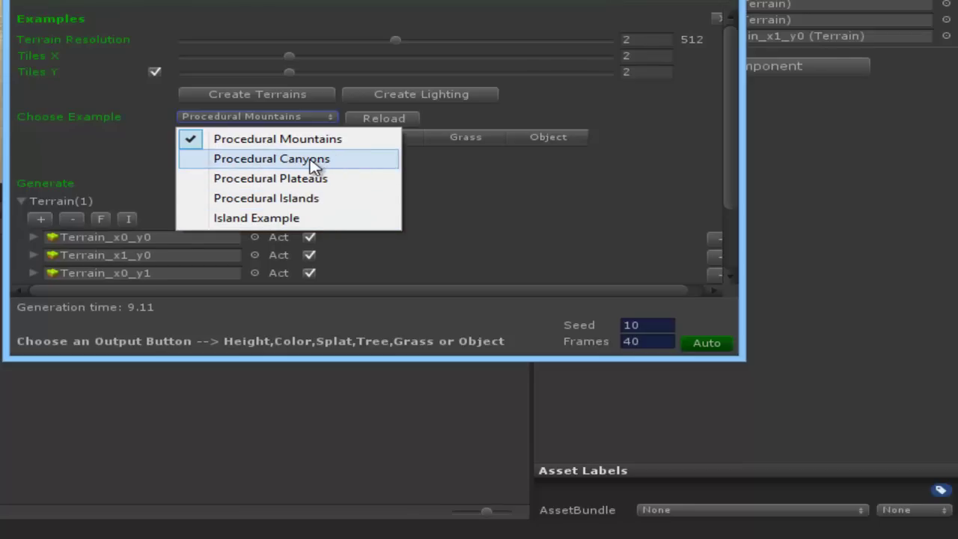
click(502, 179)
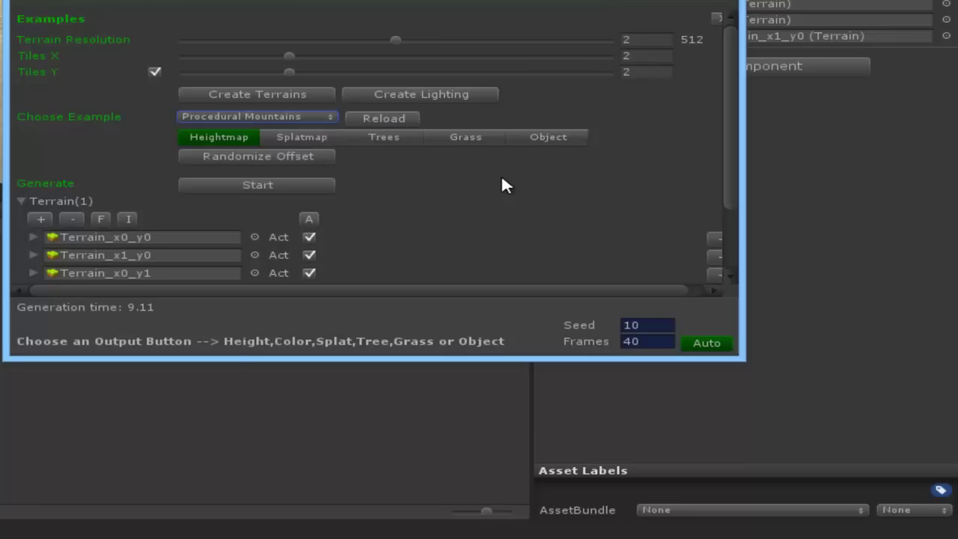
Reload the example, try Procedural Canyons, then switch back to Procedural Mountains.
click(369, 117)
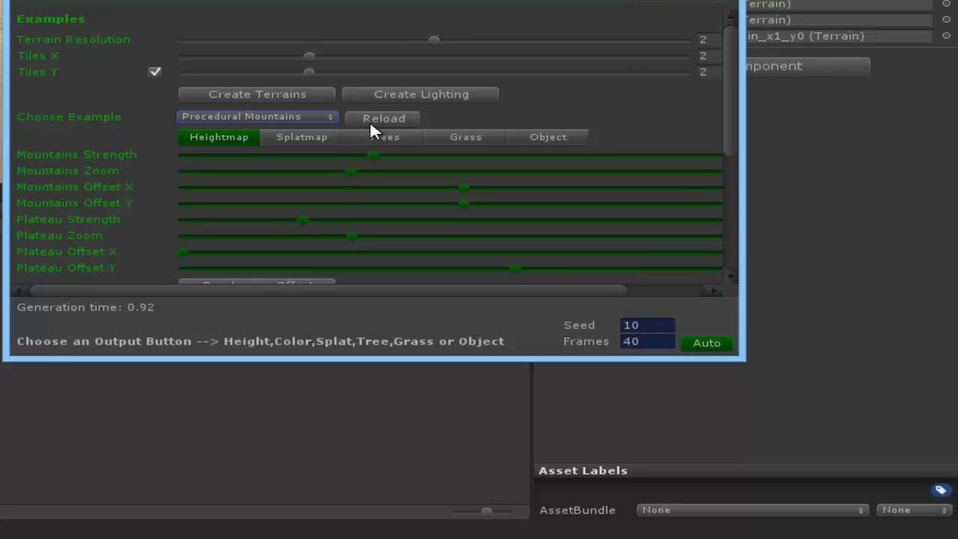
click(317, 116)
click(316, 157)
click(378, 118)
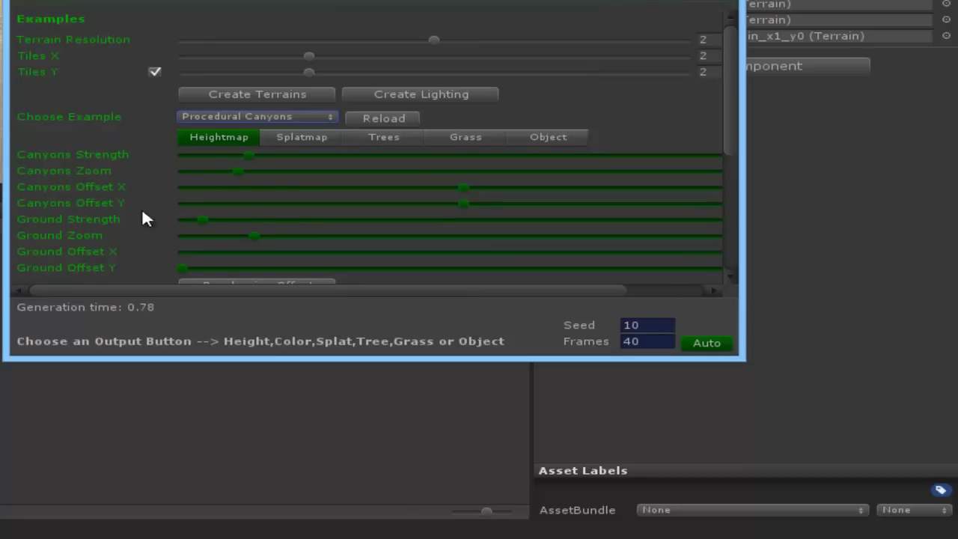
click(303, 122)
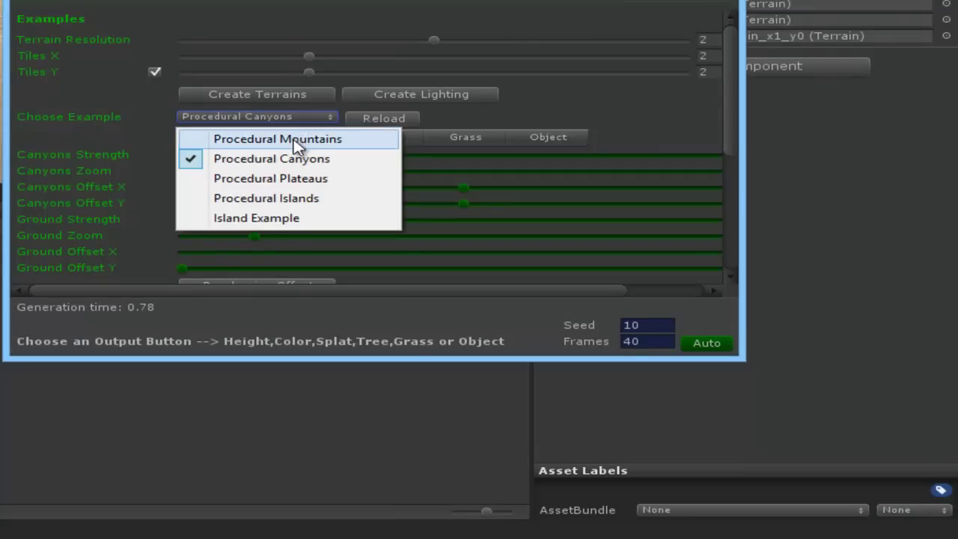
click(294, 138)
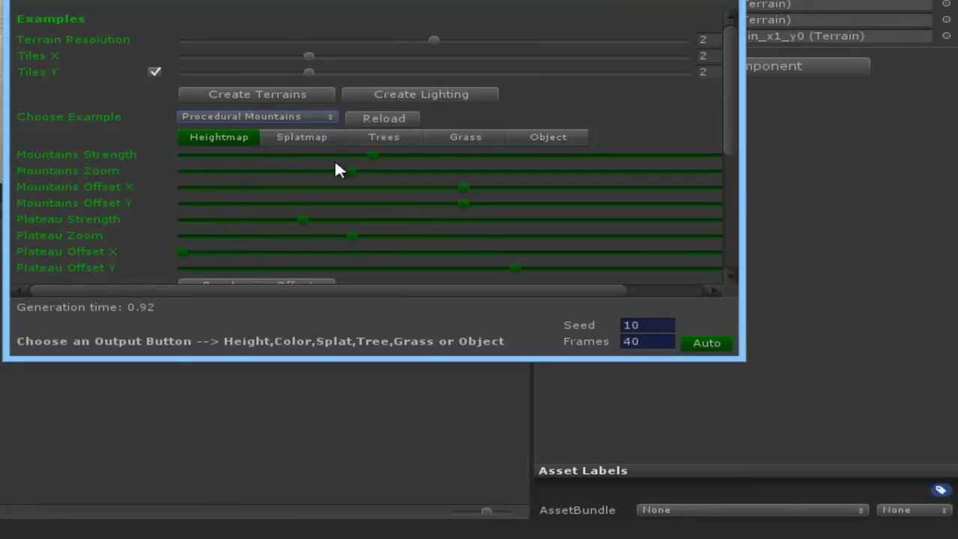
Raise the Mountains Strength and Plateau Strength heightmap sliders.
drag(372, 155, 562, 155)
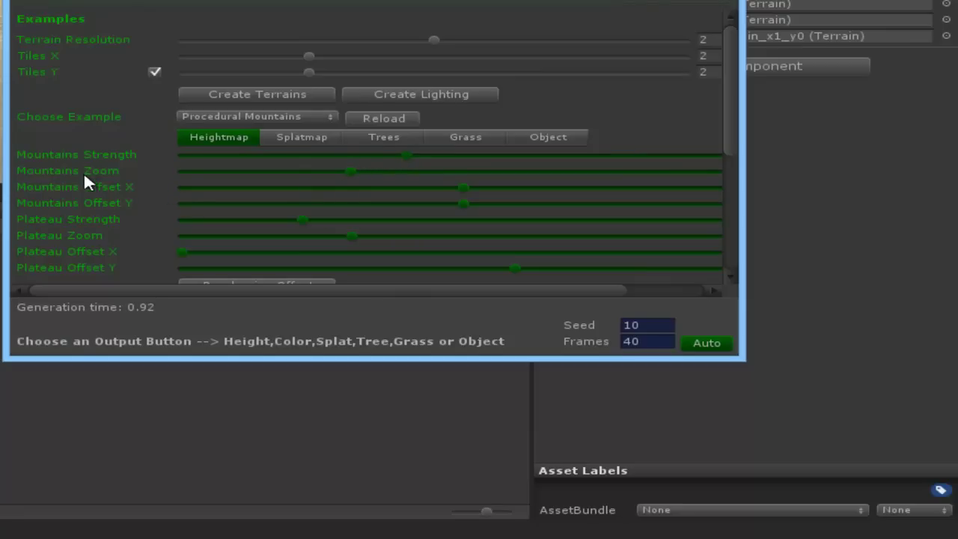
scroll(79, 193, down, 2)
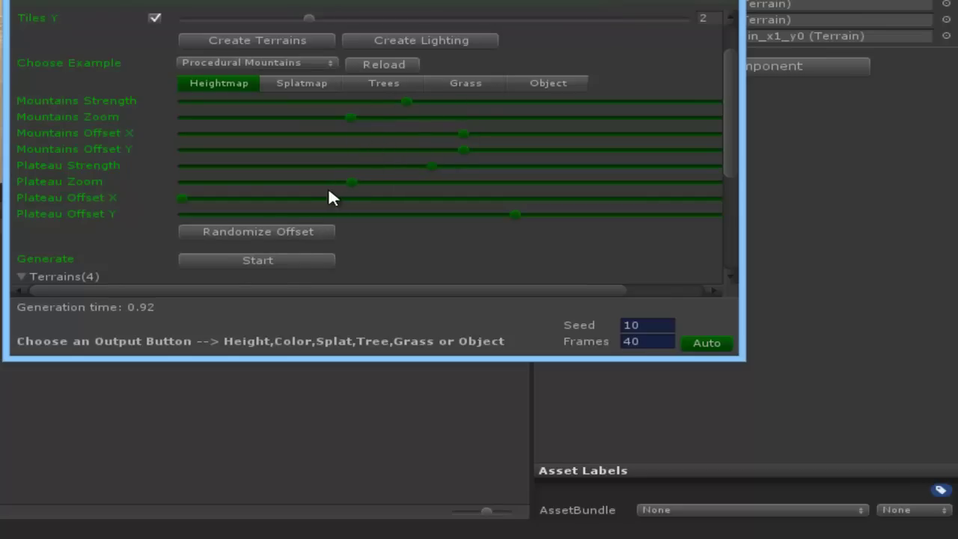
scroll(329, 197, down, 2)
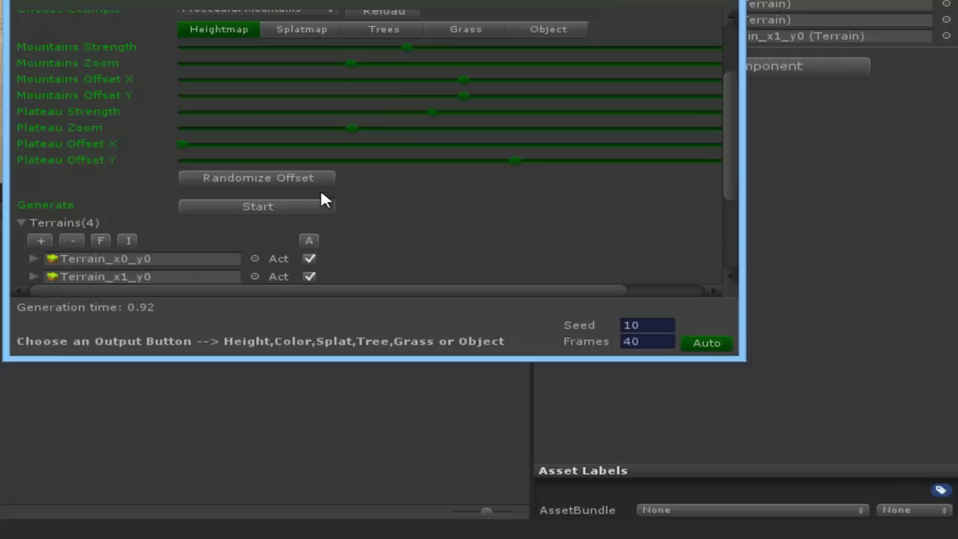
Start terrain generation and orbit the Scene view while the mountain tiles build.
click(219, 209)
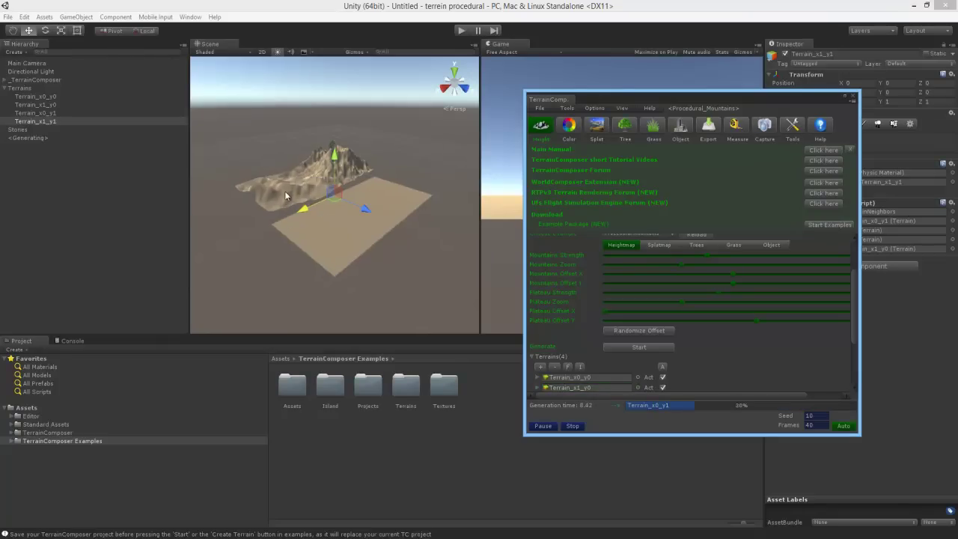
mouse_move(317, 202)
alt+mouse_down()
mouse_move(404, 267)
mouse_move(365, 239)
alt+mouse_up()
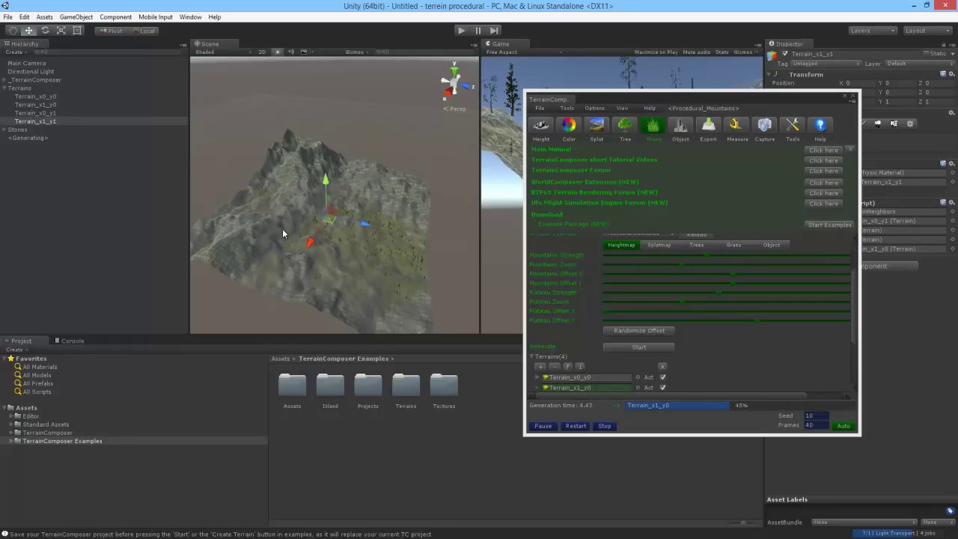
Bring up the Examples settings and zoom and orbit over the forested mountain terrain.
scroll(337, 243, up, 5)
middle_drag(375, 215, 340, 200)
scroll(340, 200, up, 5)
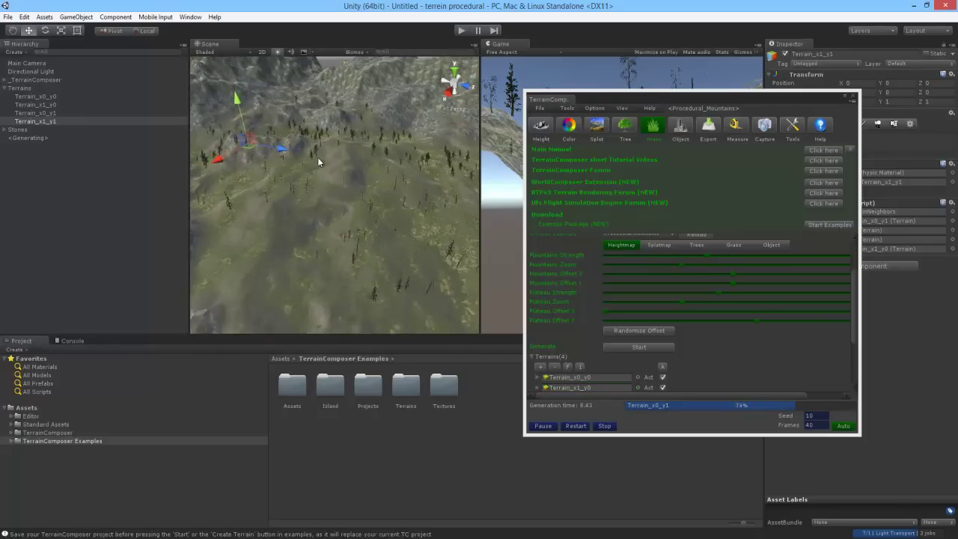
scroll(313, 157, up, 3)
scroll(378, 177, up, 2)
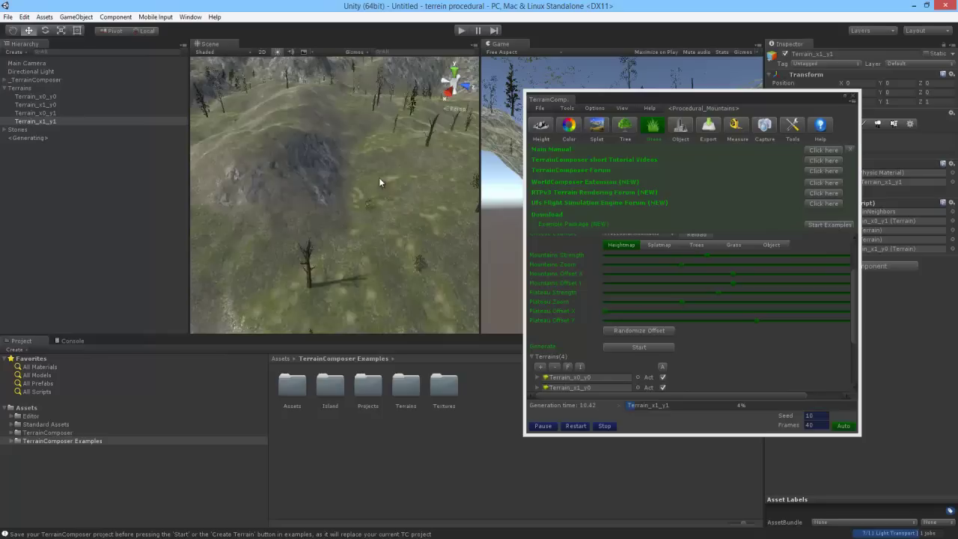
scroll(377, 180, up, 2)
middle_drag(349, 196, 309, 204)
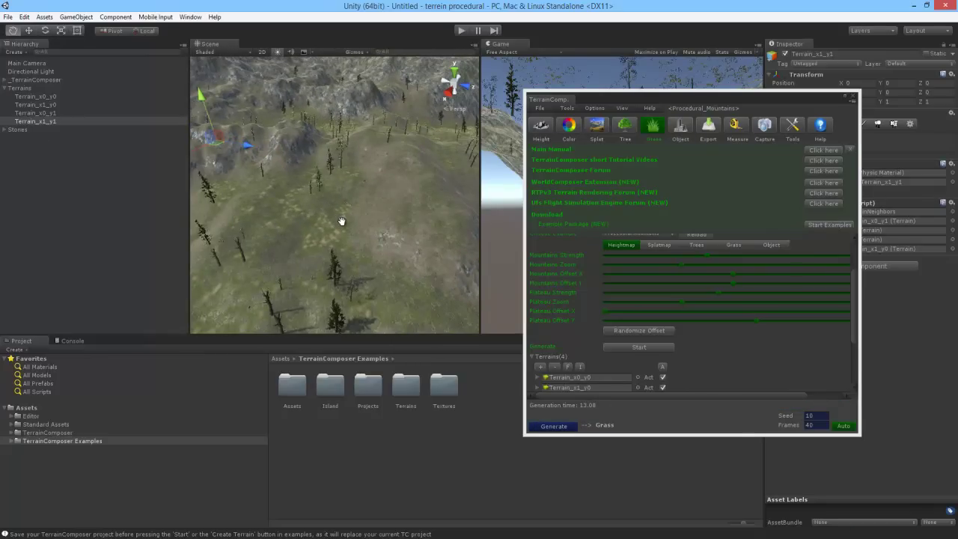
scroll(342, 217, up, 3)
scroll(352, 231, up, 3)
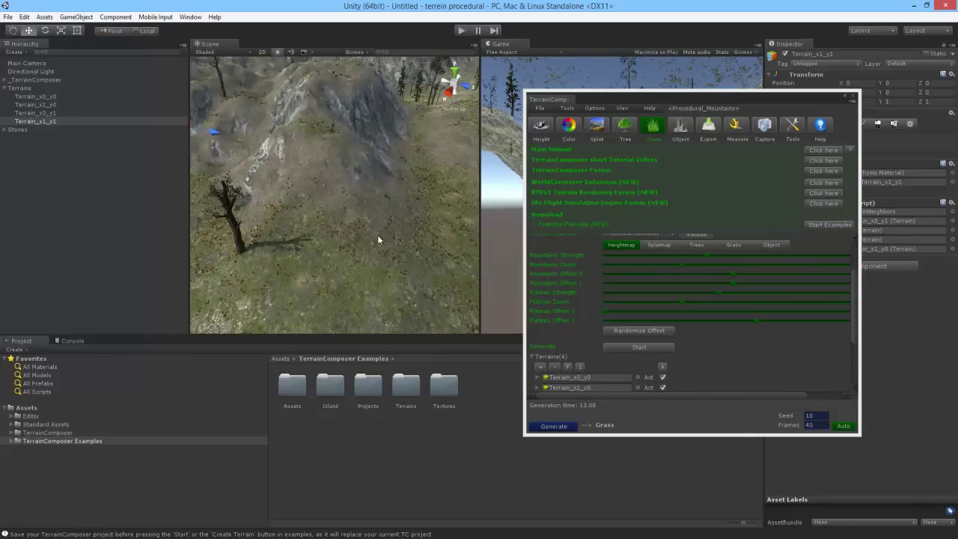
scroll(325, 243, up, 3)
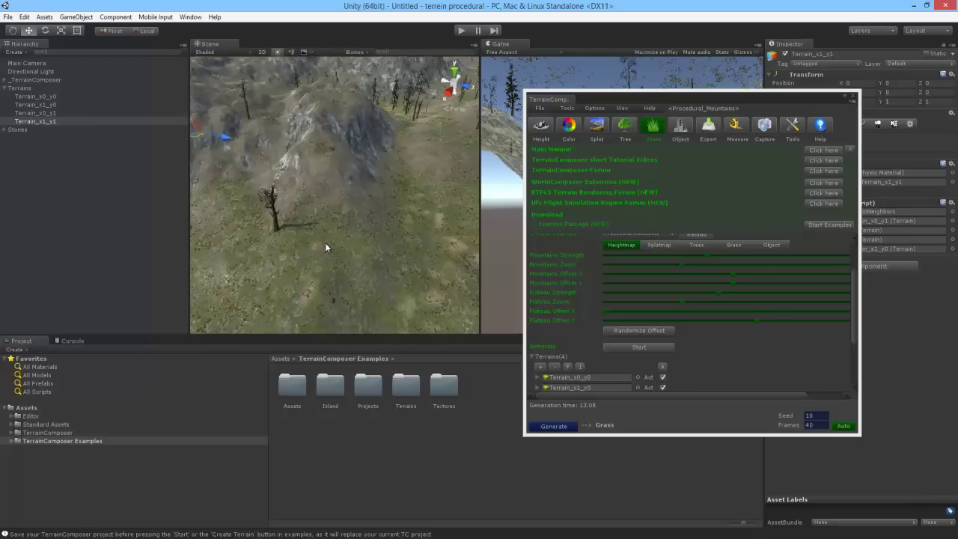
scroll(329, 239, down, 3)
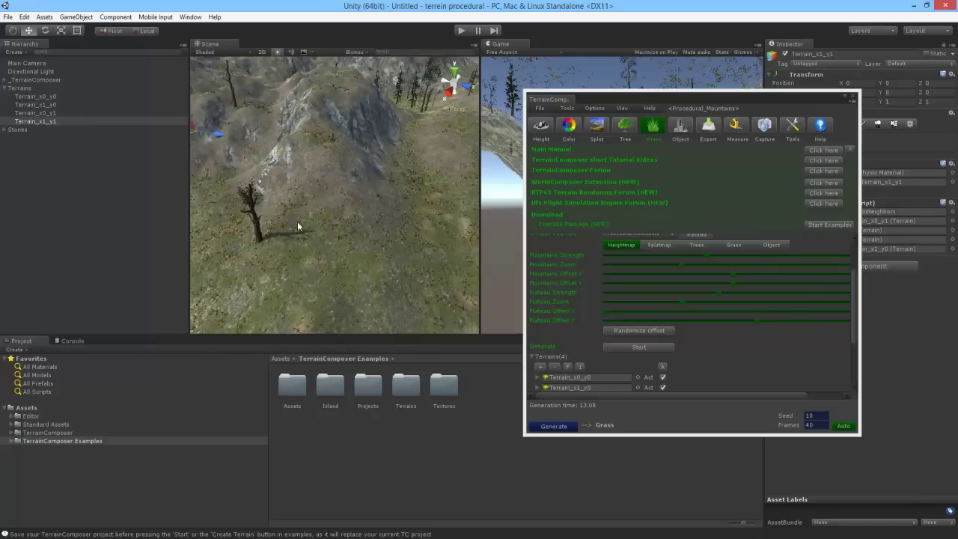
scroll(324, 217, down, 2)
scroll(318, 217, up, 3)
scroll(319, 221, up, 3)
scroll(303, 232, down, 3)
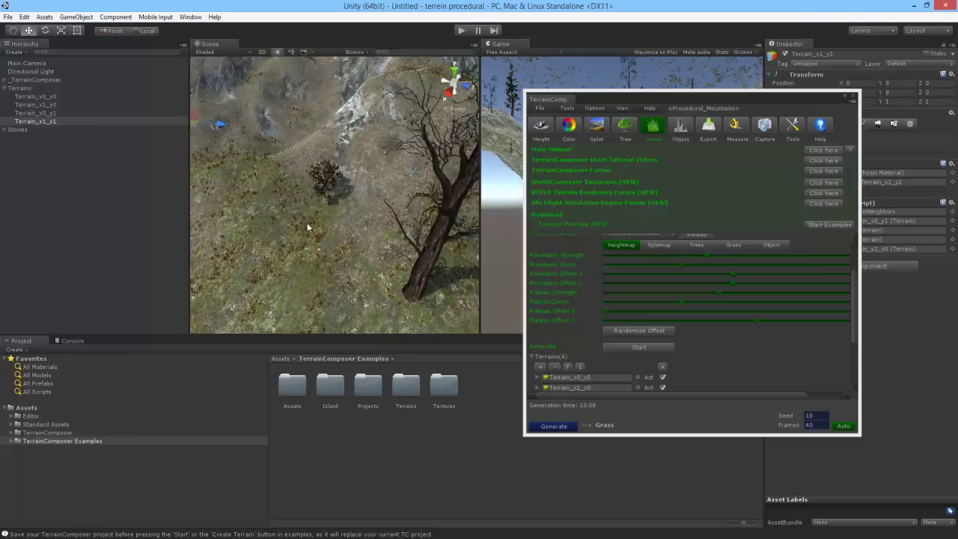
scroll(669, 300, down, 2)
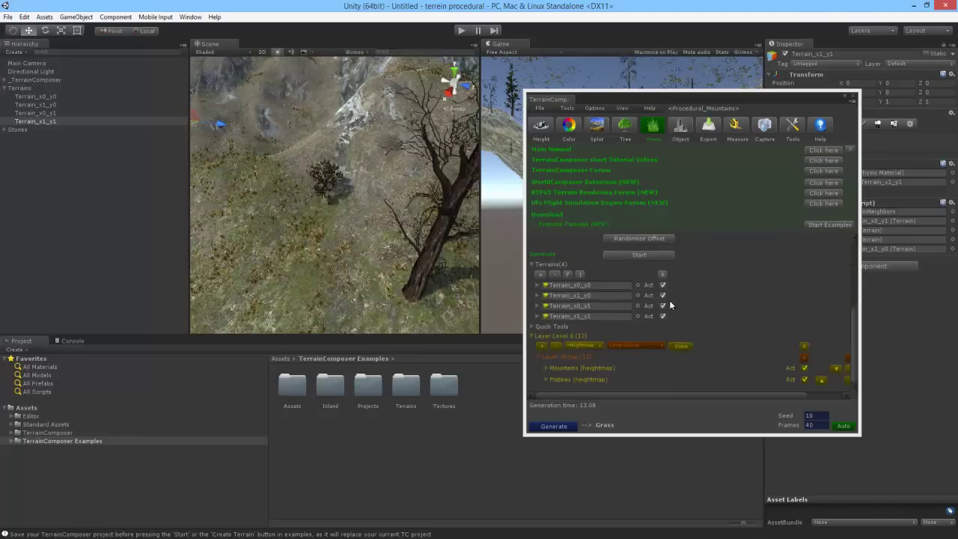
scroll(669, 300, up, 4)
scroll(394, 222, down, 3)
scroll(393, 223, down, 3)
scroll(393, 223, down, 3)
mouse_move(393, 223)
alt+mouse_down()
mouse_move(268, 193)
mouse_move(363, 146)
mouse_move(272, 170)
alt+mouse_up()
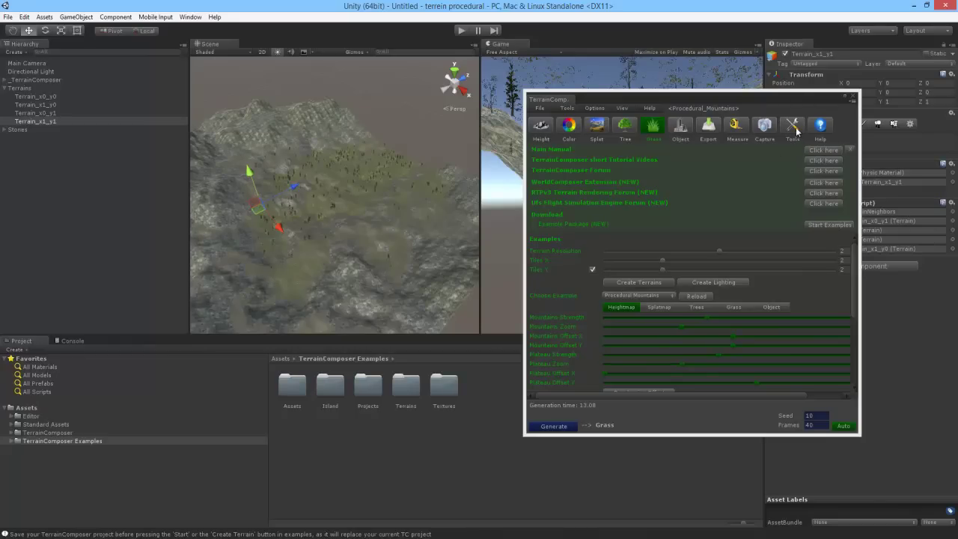
Show the Splatmap, then the Trees settings of the Procedural Mountains example.
click(656, 307)
click(700, 302)
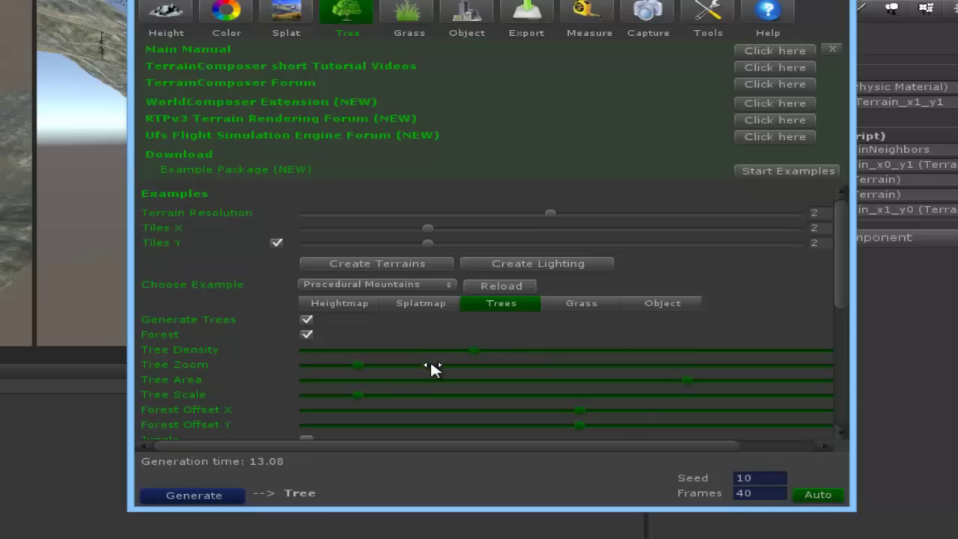
Compare Forest, Jungle and Dessert tree types, leaving only Jungle enabled.
scroll(284, 359, down, 3)
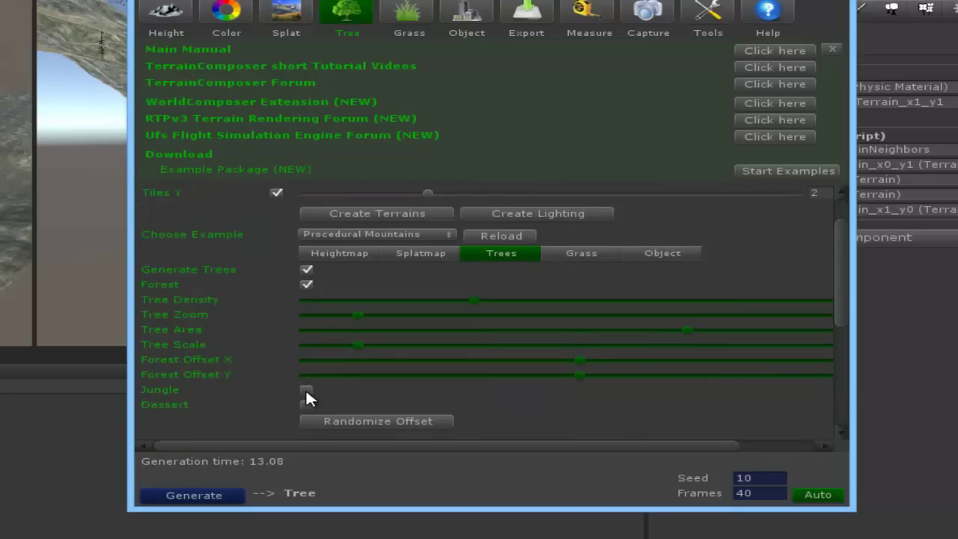
click(307, 285)
click(306, 389)
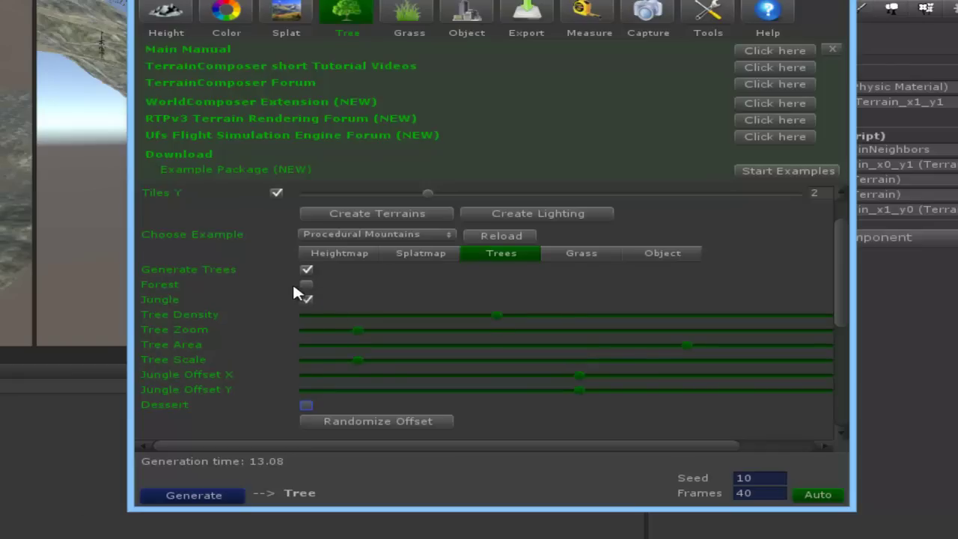
click(306, 405)
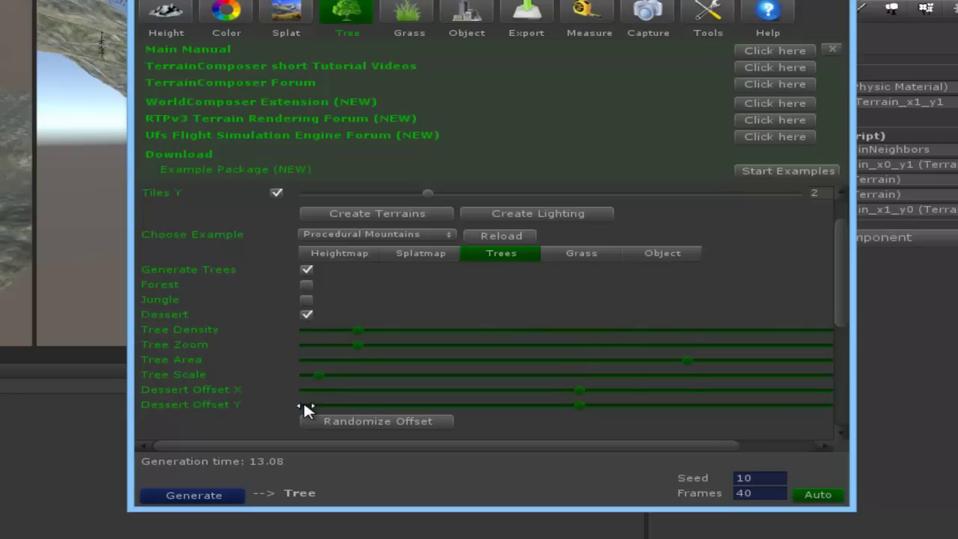
click(308, 299)
click(306, 285)
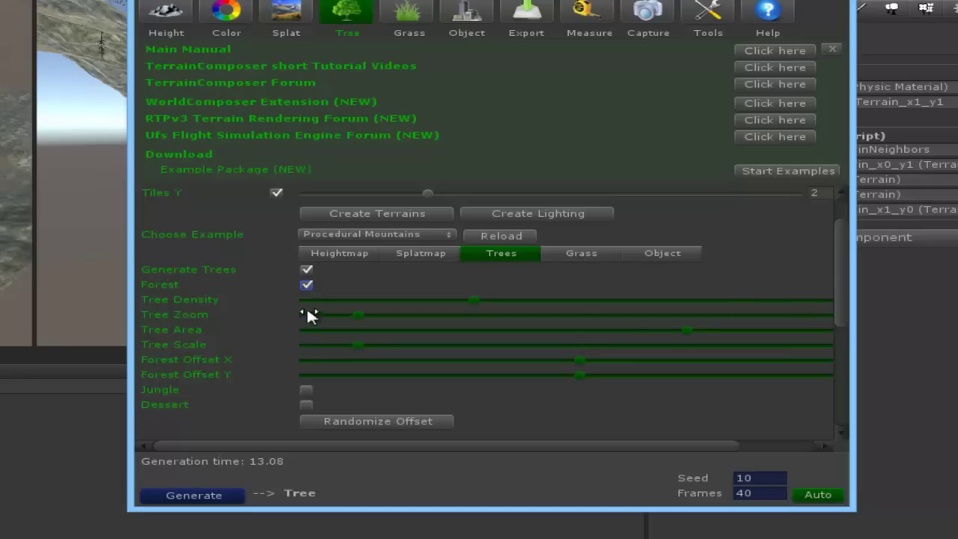
click(306, 390)
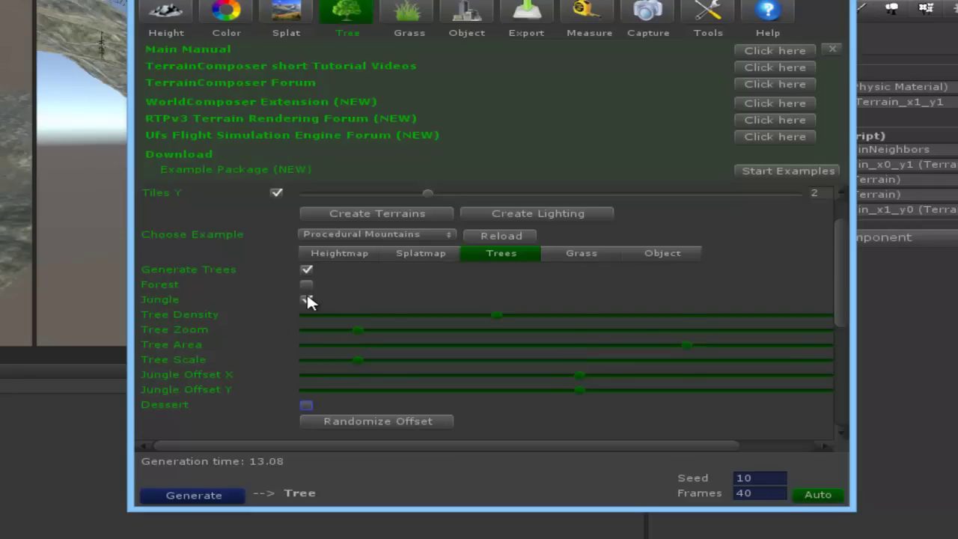
scroll(354, 344, down, 3)
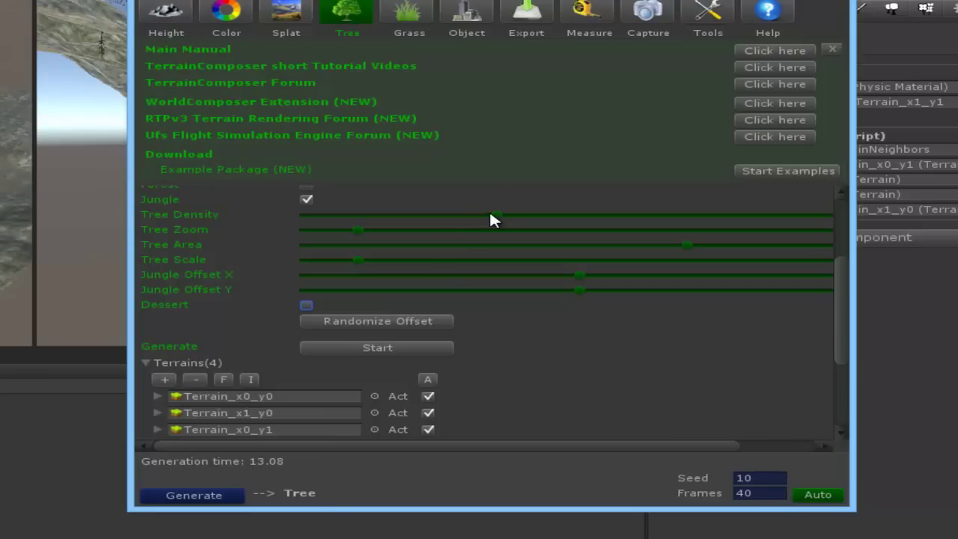
Regenerate the terrains with jungle trees and zoom in and out to inspect them.
click(366, 349)
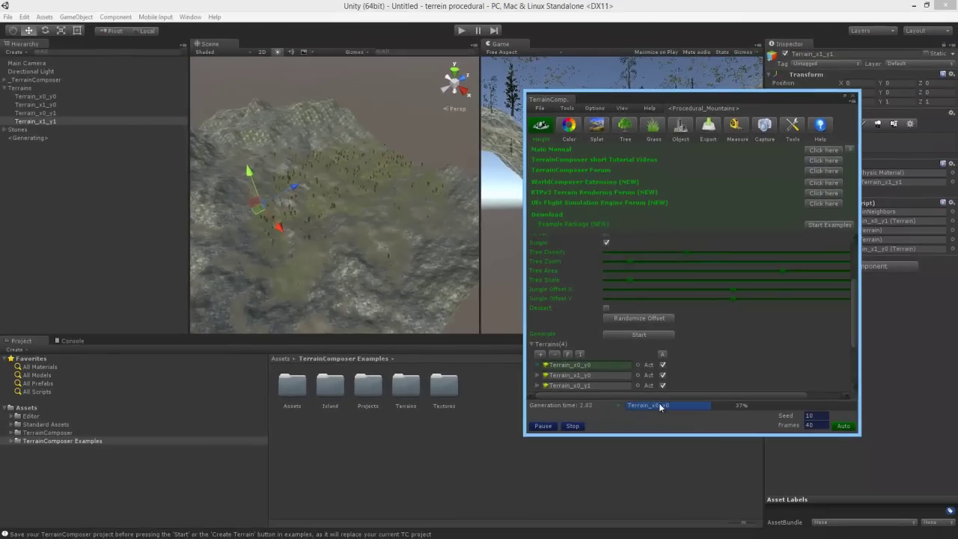
scroll(573, 367, down, 2)
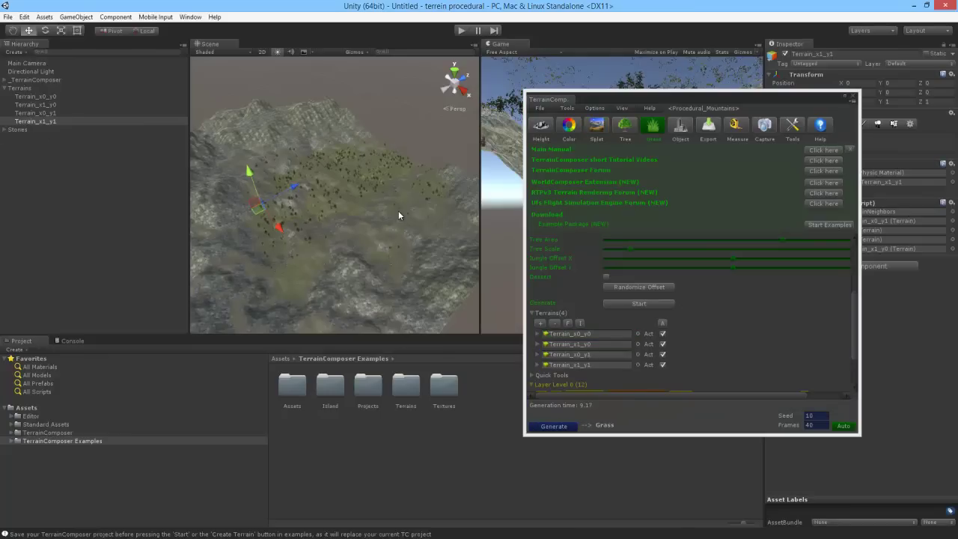
scroll(287, 196, up, 2)
scroll(319, 223, up, 2)
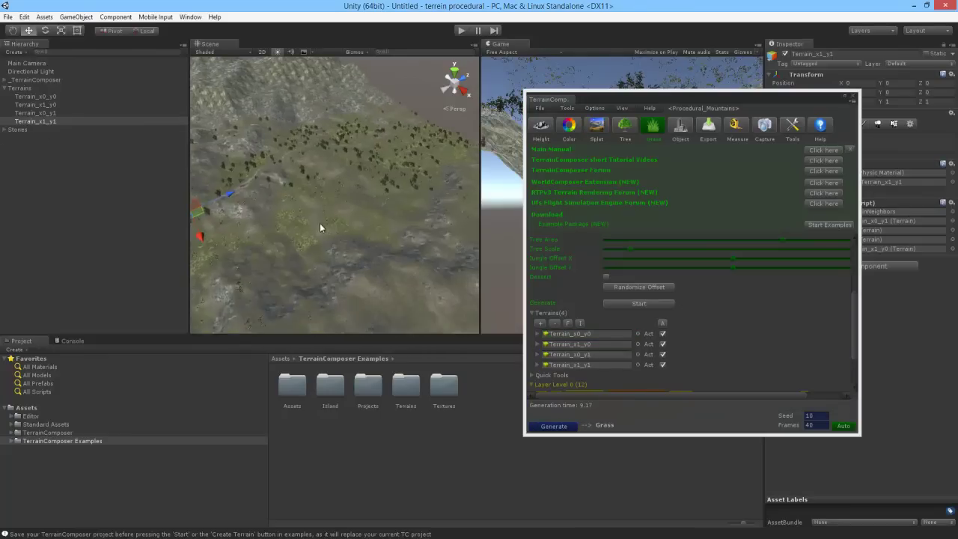
scroll(324, 222, up, 3)
scroll(325, 222, up, 3)
scroll(334, 212, up, 2)
scroll(334, 212, down, 3)
scroll(335, 212, down, 3)
scroll(344, 217, down, 3)
scroll(385, 213, down, 3)
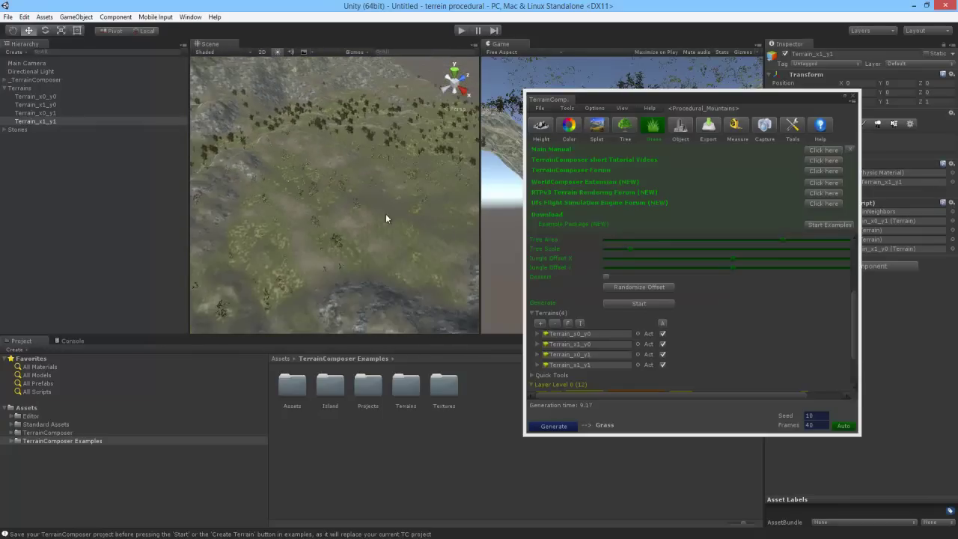
scroll(745, 360, down, 2)
scroll(736, 332, up, 2)
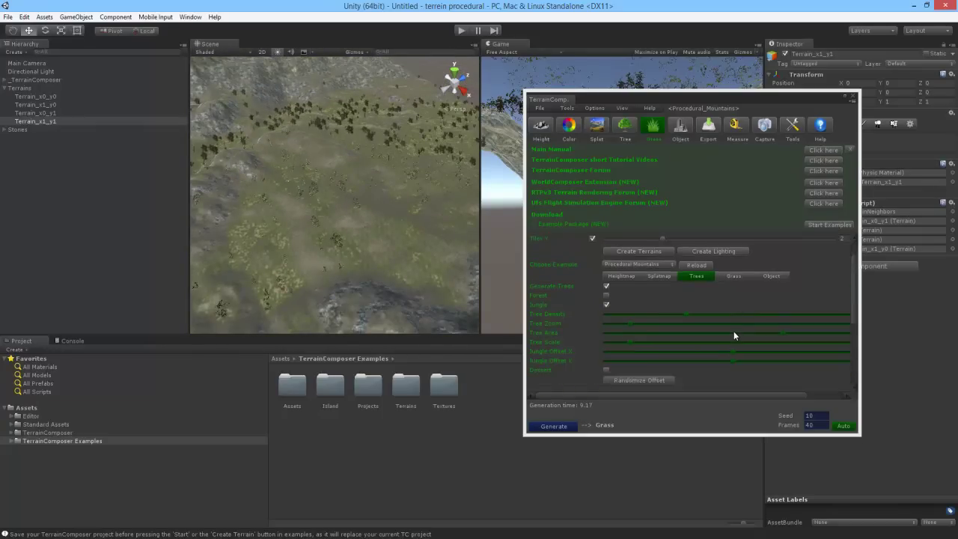
Look over the Grass example settings, then switch to the Object settings.
click(738, 307)
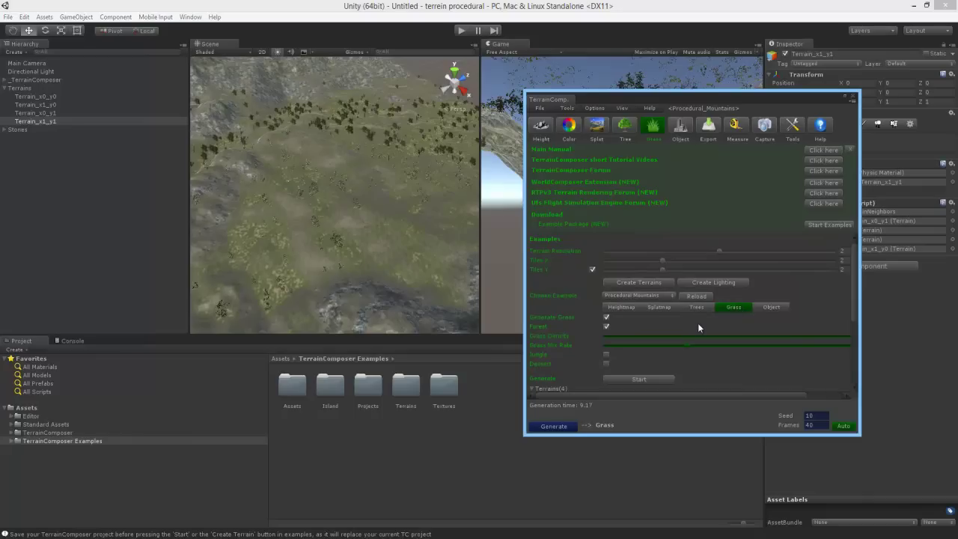
drag(730, 393, 786, 395)
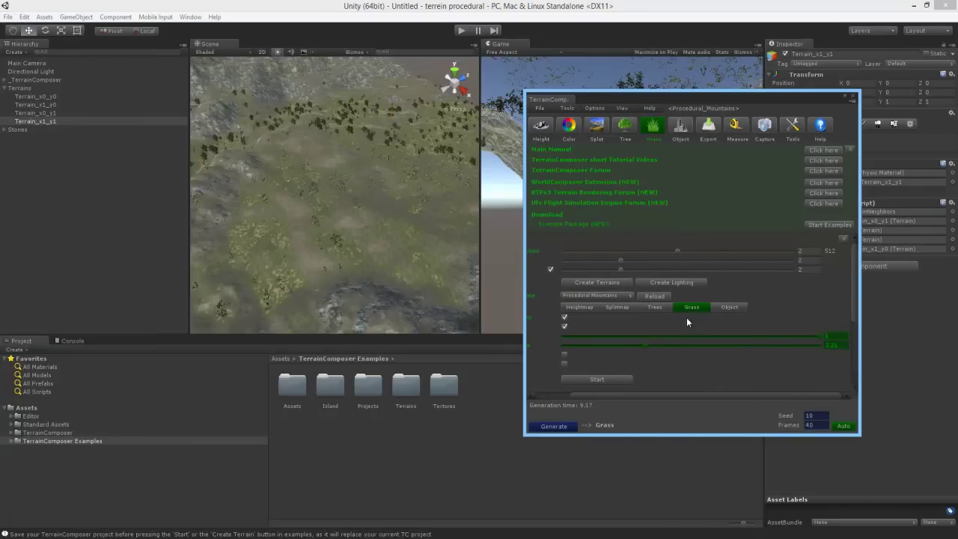
click(723, 305)
Scroll through the Object settings and start generating stones on the four terrains.
drag(673, 394, 655, 395)
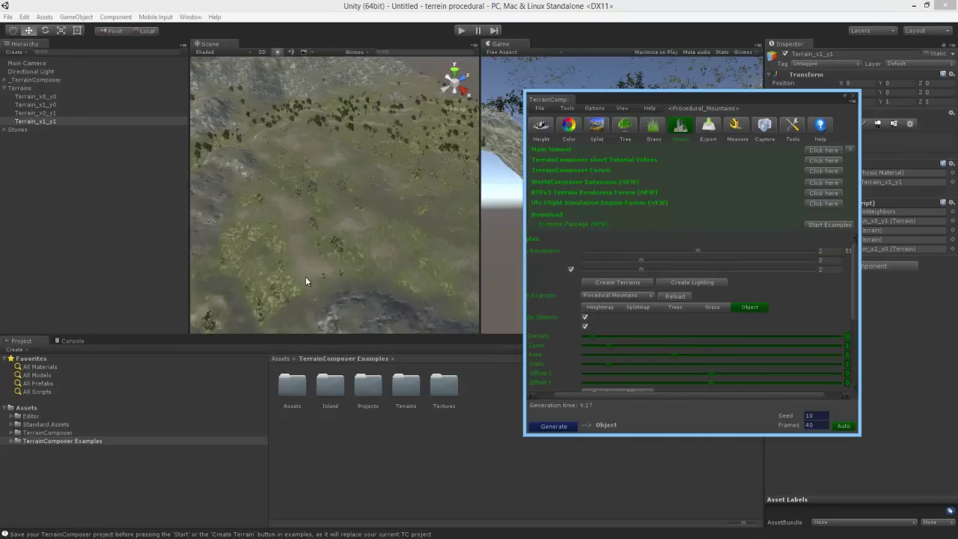
scroll(299, 227, up, 6)
scroll(300, 228, down, 5)
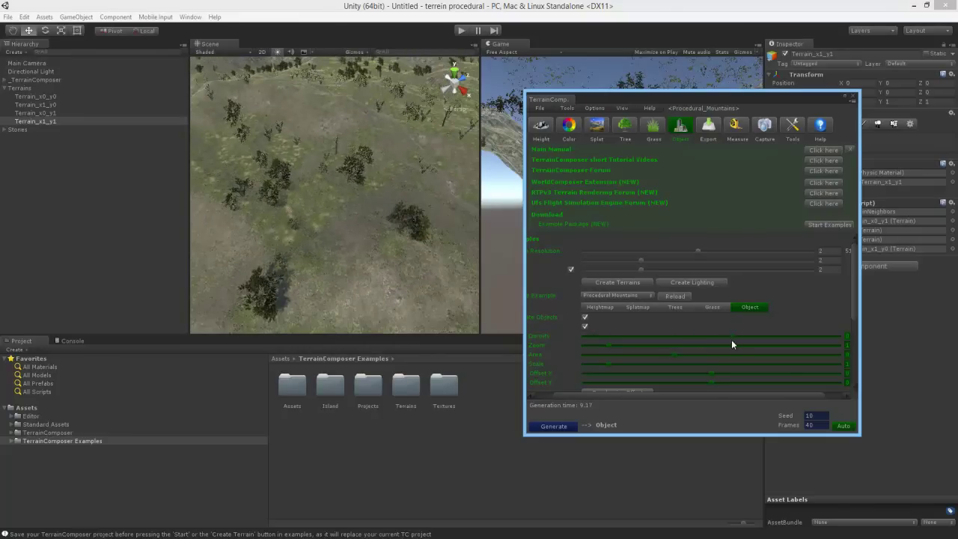
drag(704, 397, 670, 400)
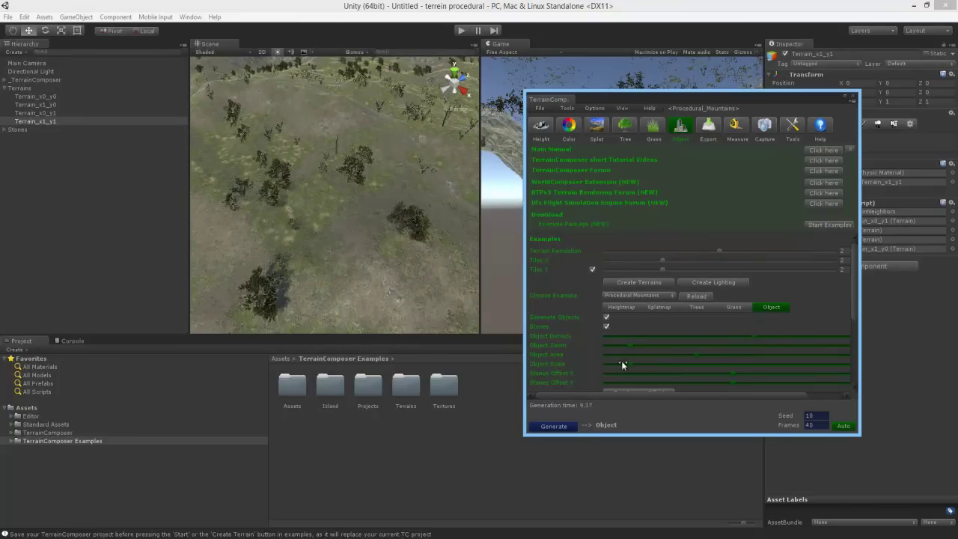
scroll(622, 364, down, 2)
scroll(754, 308, down, 2)
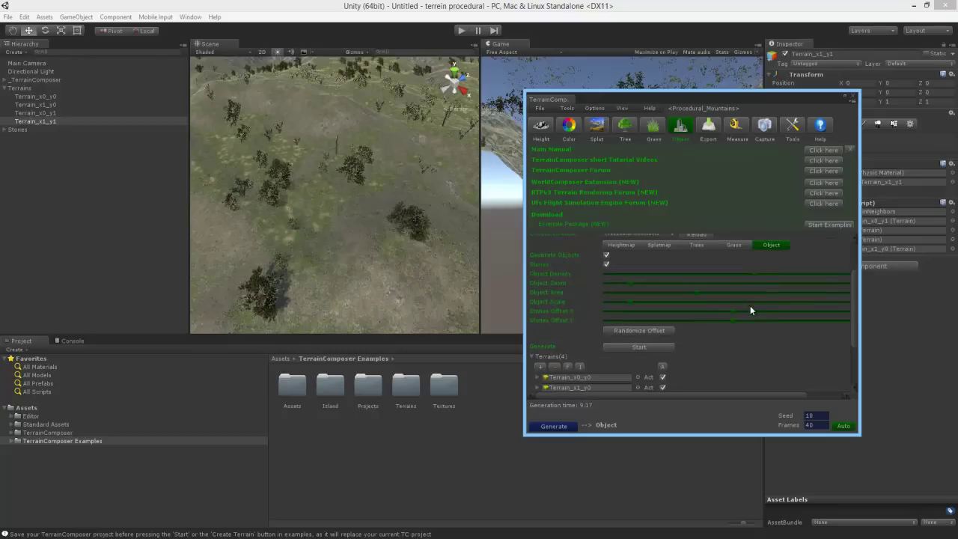
click(639, 346)
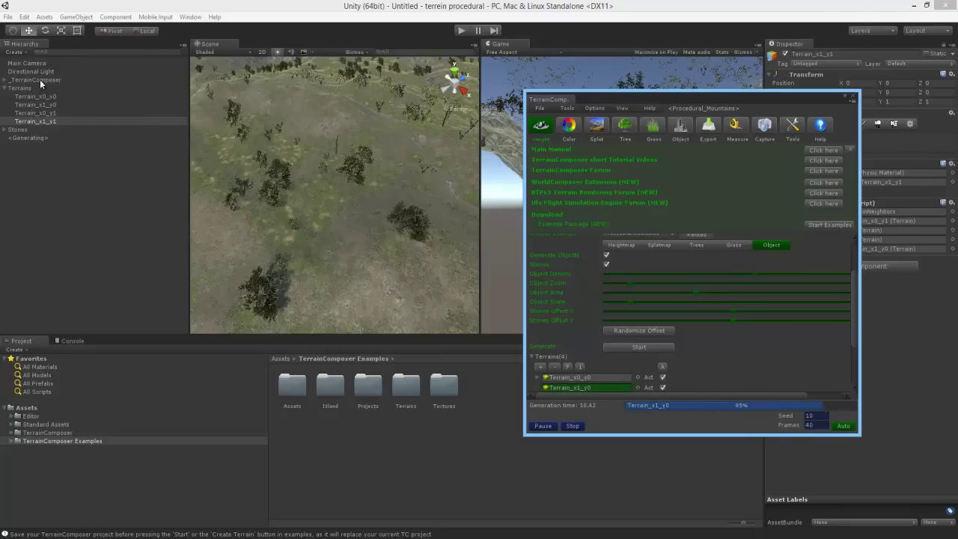
Select the Stones group and one generated rock, zooming in to inspect it.
click(18, 131)
scroll(295, 194, up, 2)
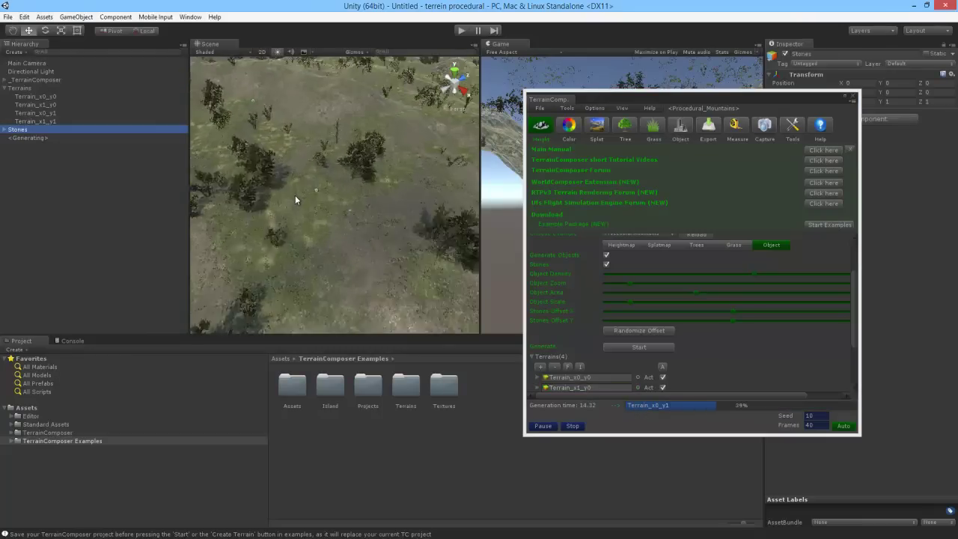
scroll(284, 192, up, 2)
scroll(280, 188, up, 2)
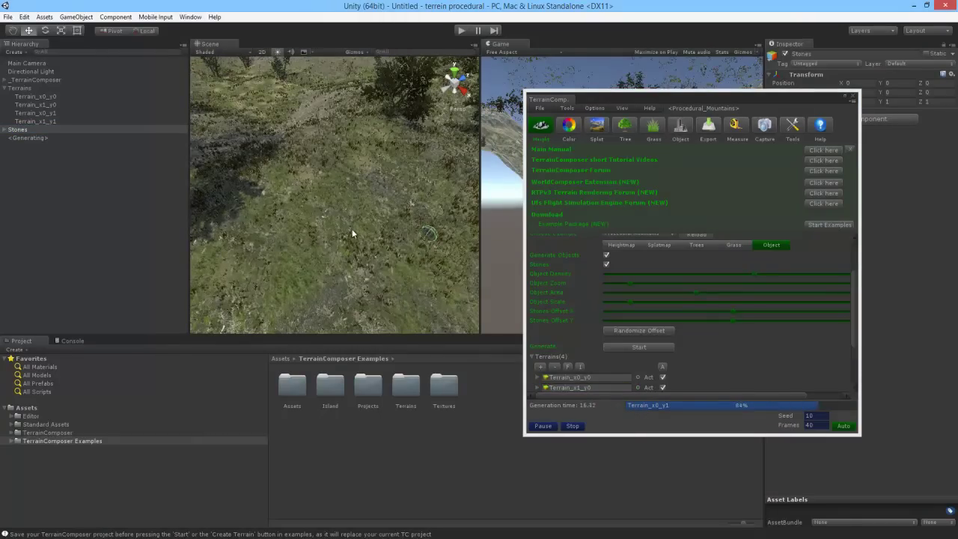
click(427, 234)
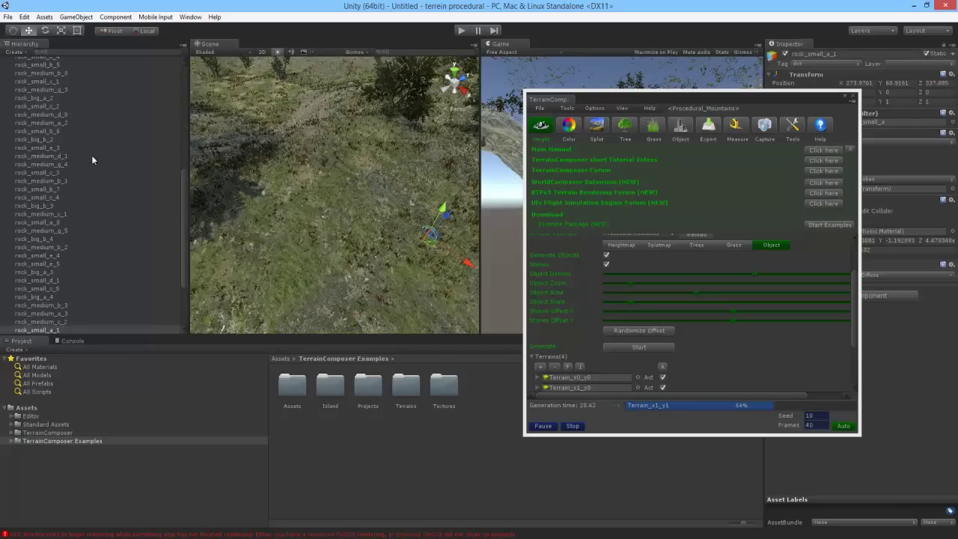
scroll(91, 187, up, 10)
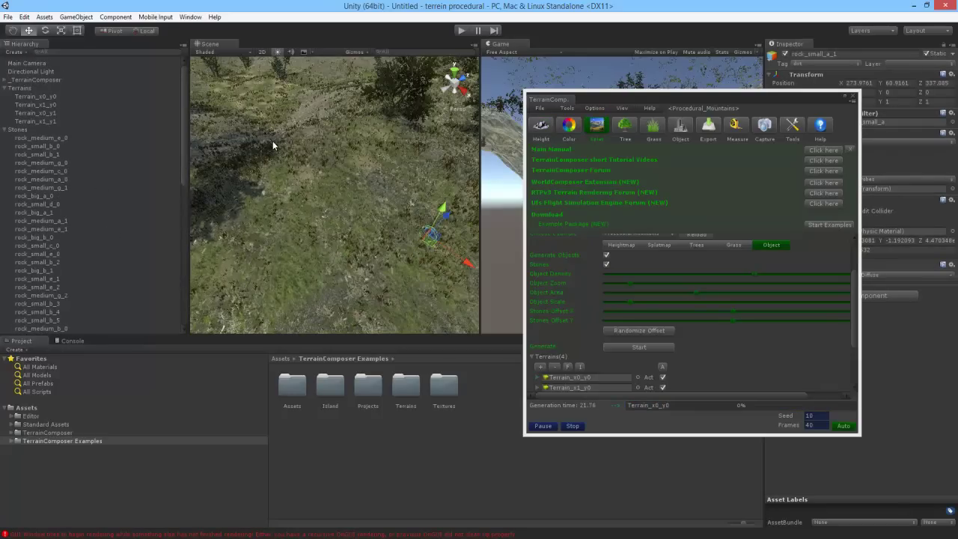
scroll(293, 149, down, 2)
scroll(293, 149, down, 2)
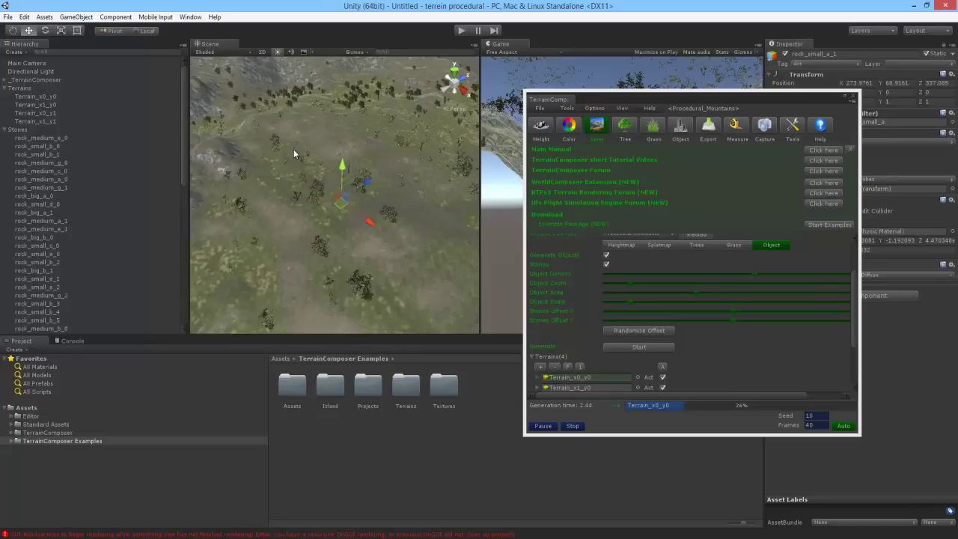
scroll(308, 173, down, 2)
middle_drag(307, 174, 345, 223)
scroll(338, 229, up, 3)
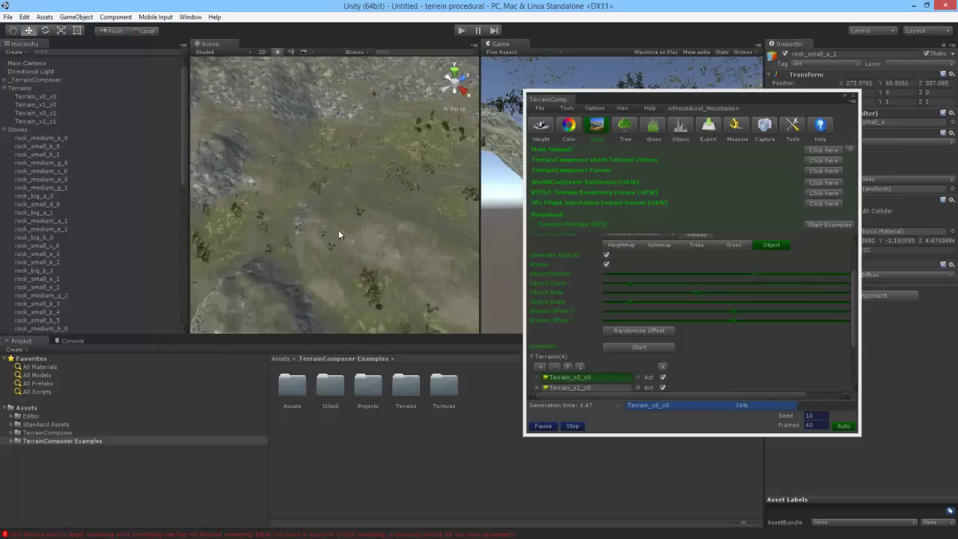
Reselect the Stones group and pan across the terrain while stone generation finishes.
click(16, 130)
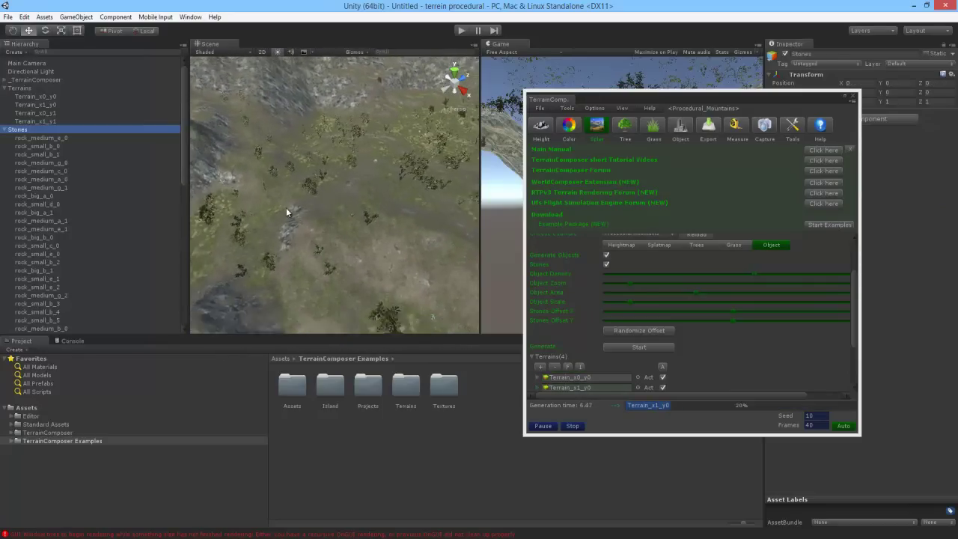
middle_drag(288, 207, 381, 207)
scroll(366, 172, up, 3)
mouse_move(386, 156)
middle_down()
mouse_move(326, 178)
mouse_move(368, 175)
middle_up()
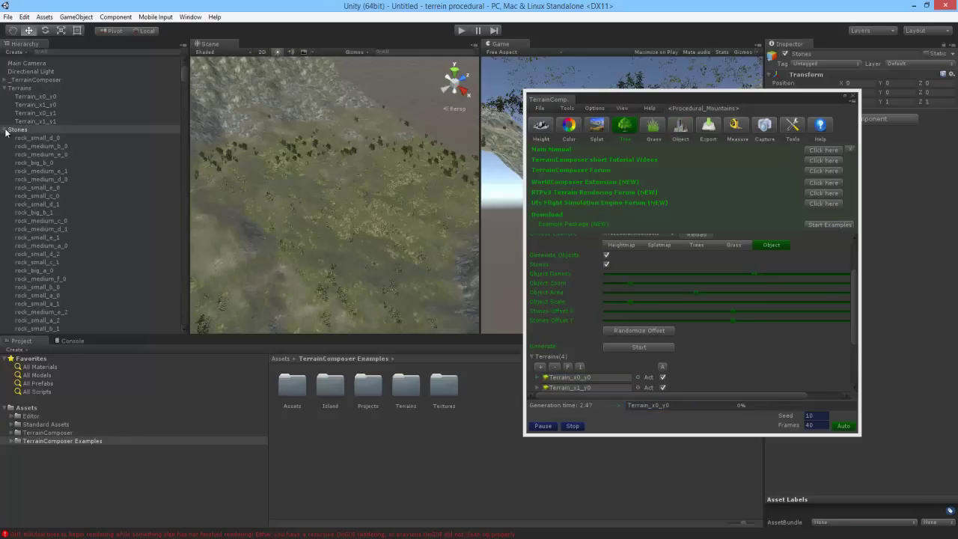
scroll(616, 325, down, 3)
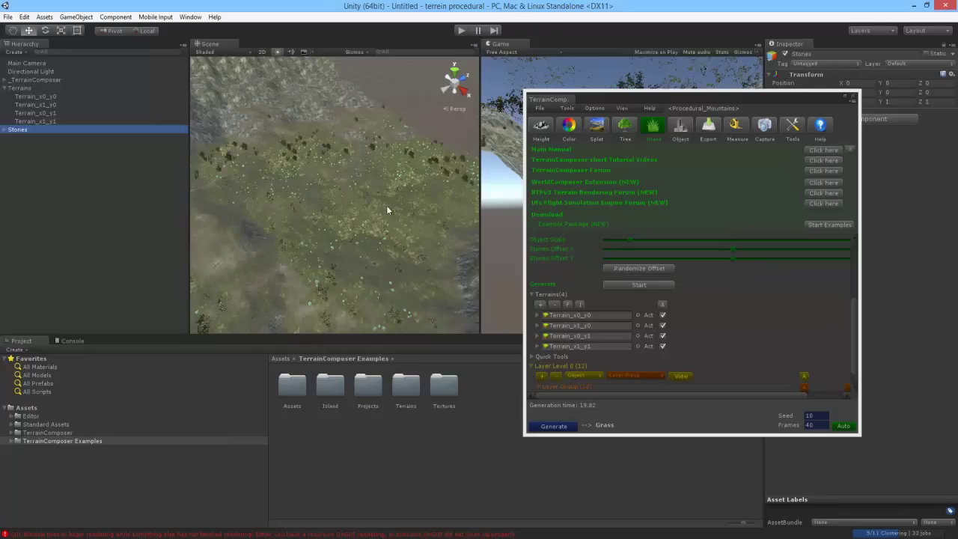
scroll(360, 238, up, 5)
scroll(333, 143, up, 3)
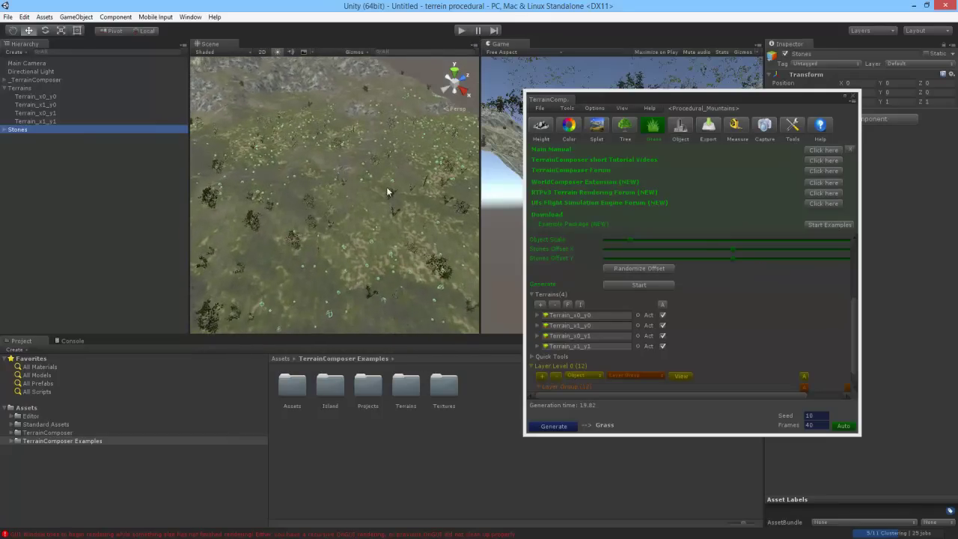
scroll(348, 198, up, 2)
scroll(336, 193, up, 3)
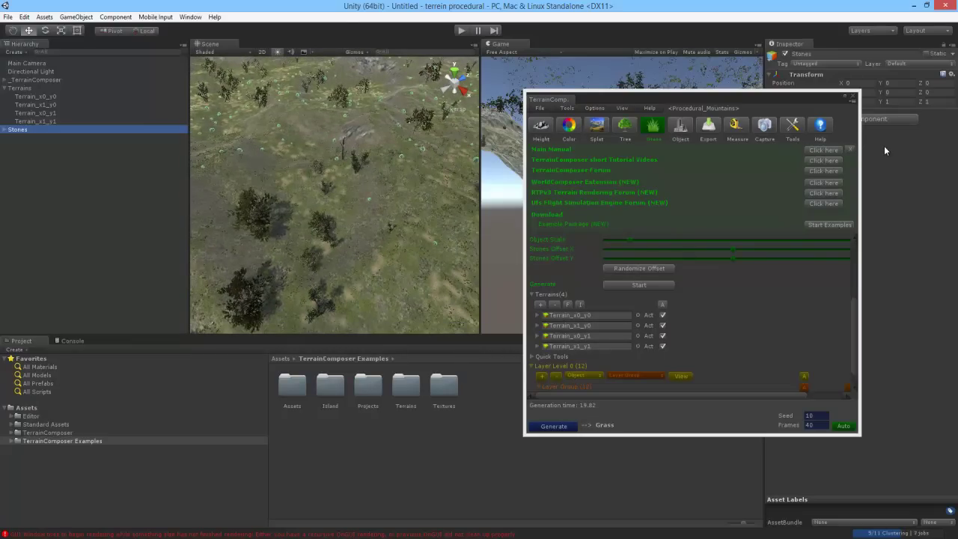
scroll(674, 285, up, 5)
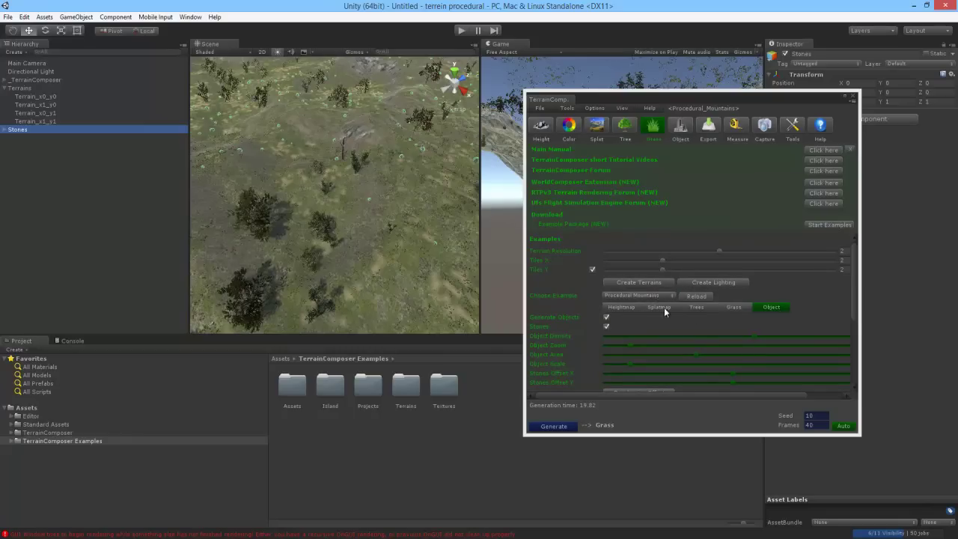
scroll(663, 308, down, 5)
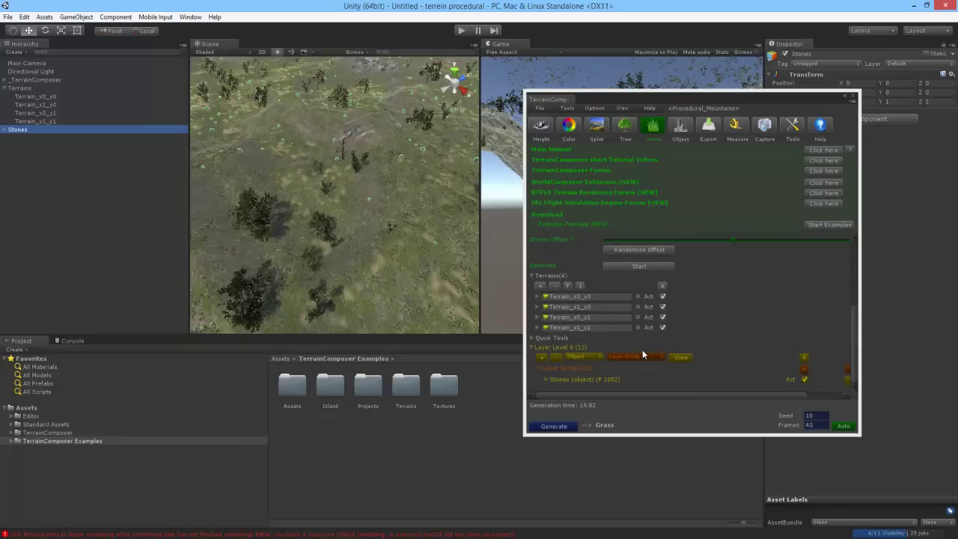
Open Terrain_x0_y0's terrain Settings and switch off Draw under Tree & Detail Terrain.
click(535, 297)
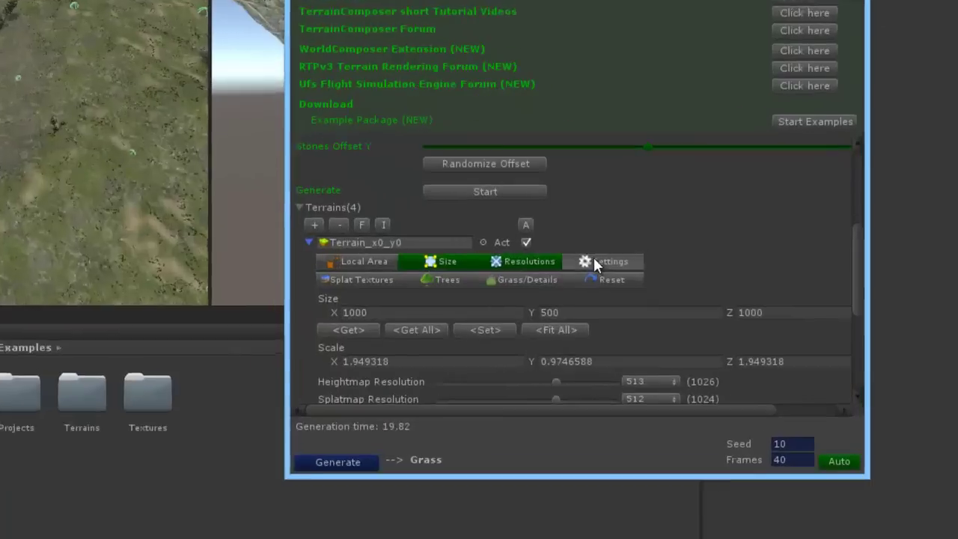
click(593, 261)
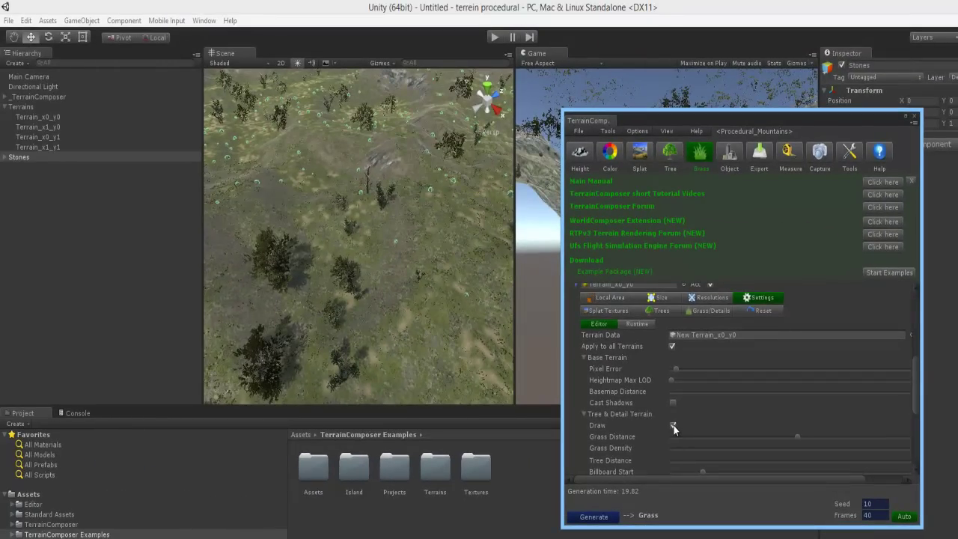
click(673, 425)
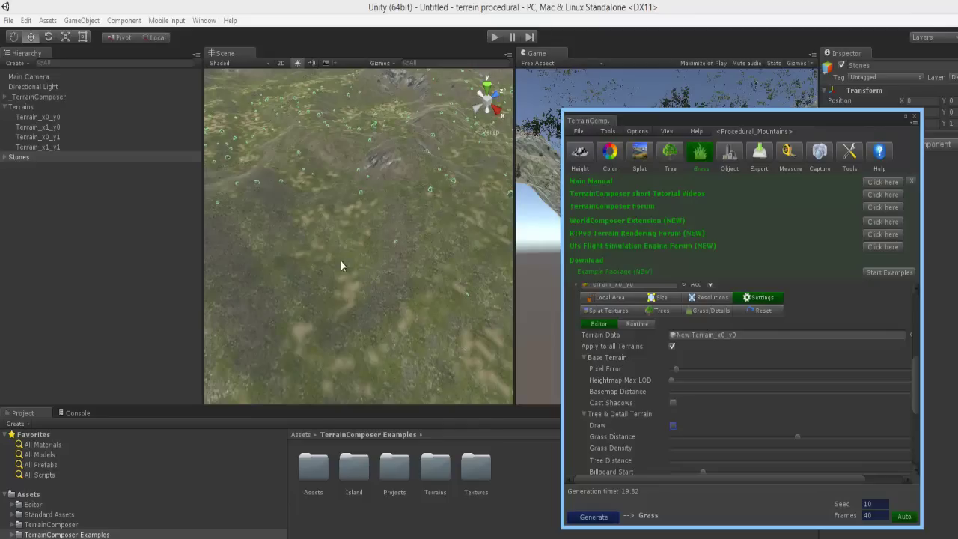
scroll(328, 242, up, 5)
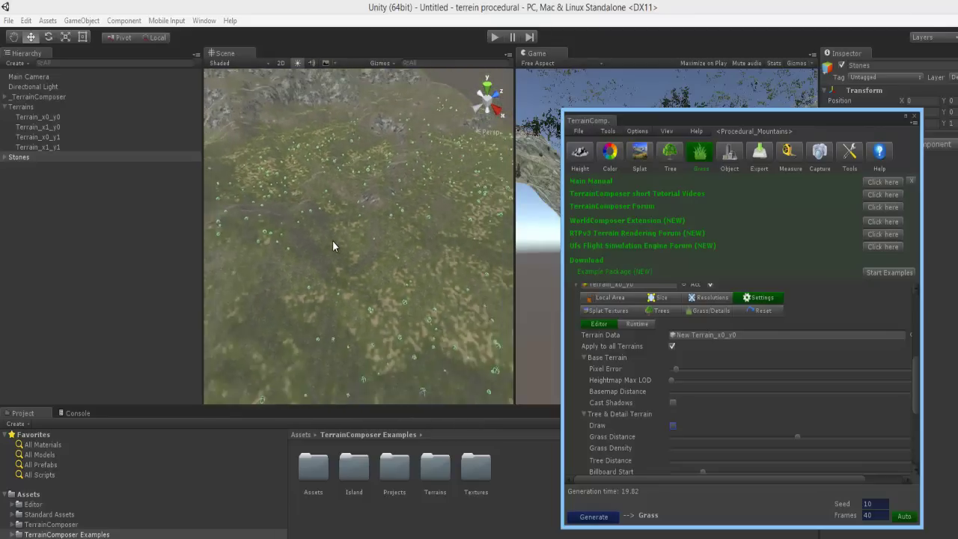
scroll(332, 240, up, 5)
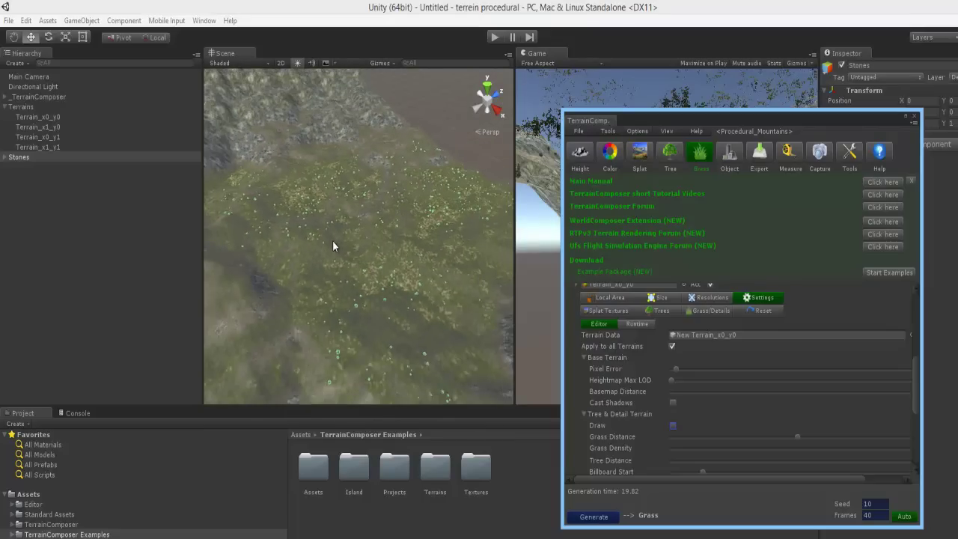
scroll(391, 231, up, 2)
scroll(386, 232, up, 2)
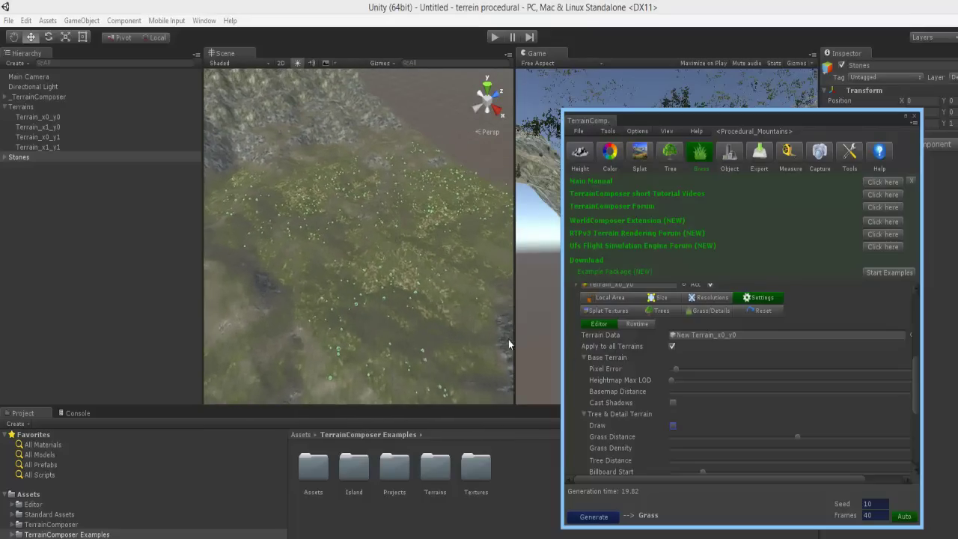
click(671, 426)
scroll(314, 232, up, 5)
scroll(315, 234, down, 3)
scroll(317, 239, down, 3)
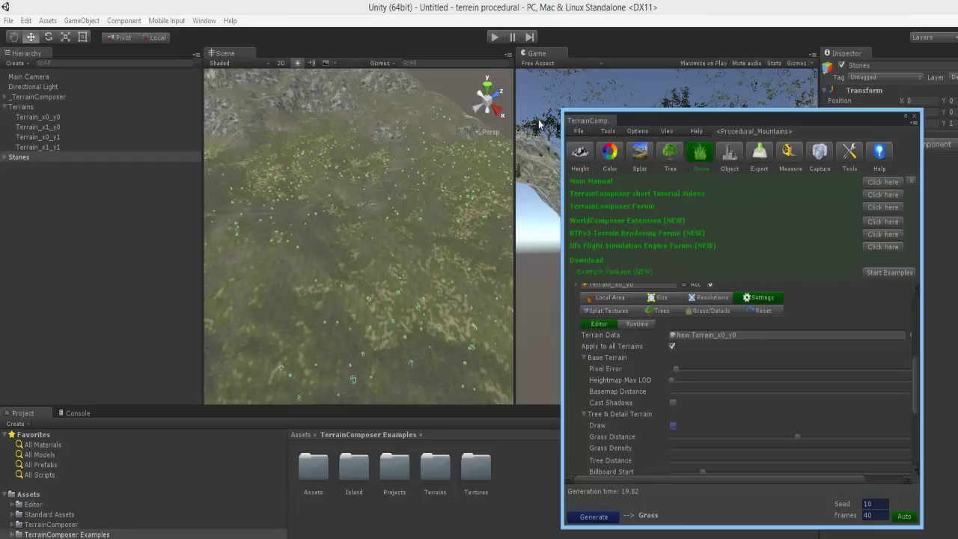
scroll(319, 178, up, 3)
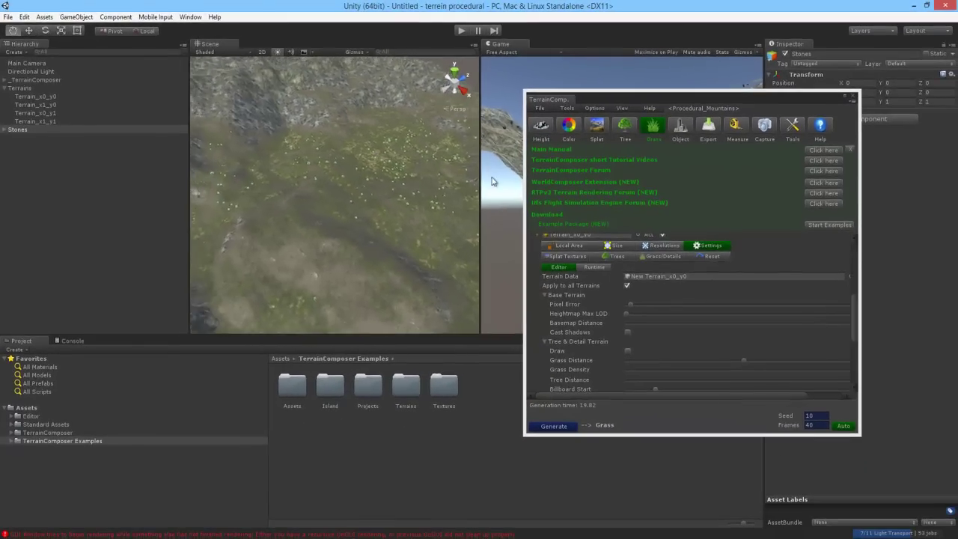
Turn Draw under Tree & Detail Terrain back on so trees and grass reappear.
scroll(359, 168, down, 3)
scroll(404, 198, down, 3)
mouse_move(388, 197)
alt+mouse_down()
mouse_move(356, 169)
mouse_move(354, 188)
alt+mouse_up()
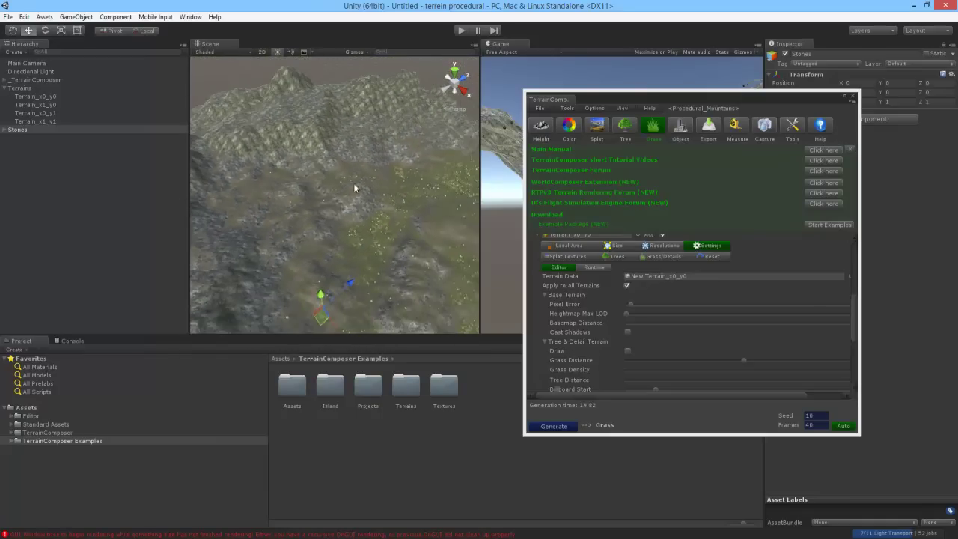
click(627, 350)
click(626, 351)
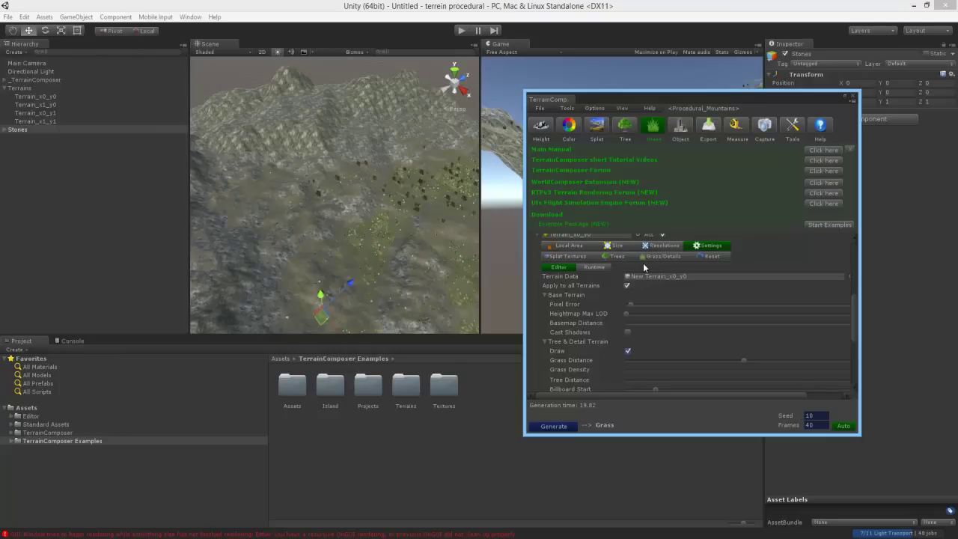
Switch TerrainComposer to Splat output and orbit the mountain to view its tiled textures.
click(604, 129)
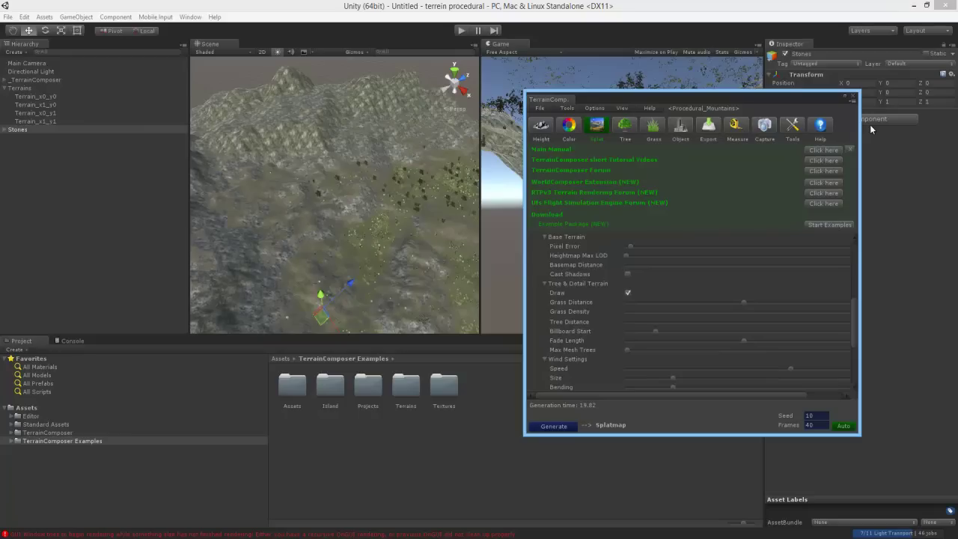
mouse_move(310, 132)
alt+mouse_down()
mouse_move(318, 151)
mouse_move(338, 159)
alt+mouse_up()
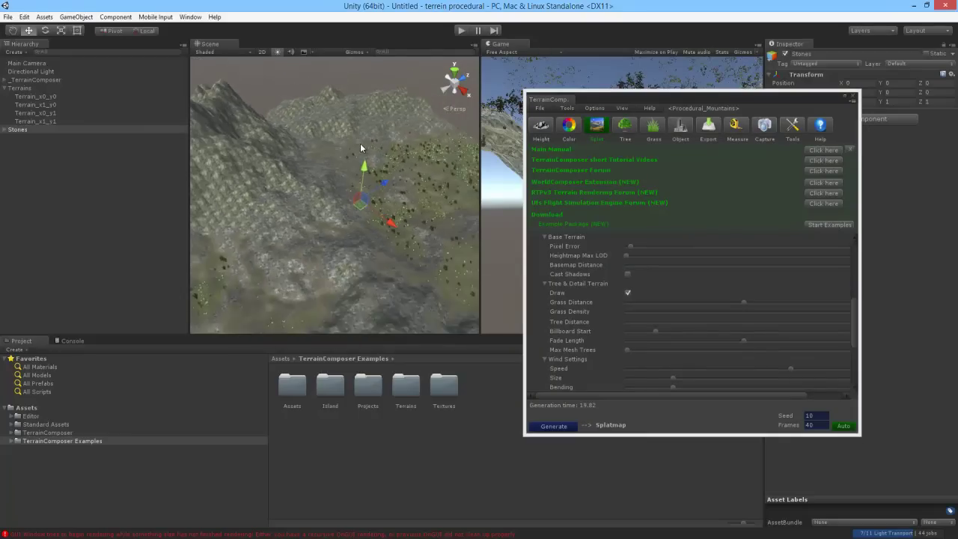
alt+right_drag(339, 159, 331, 208)
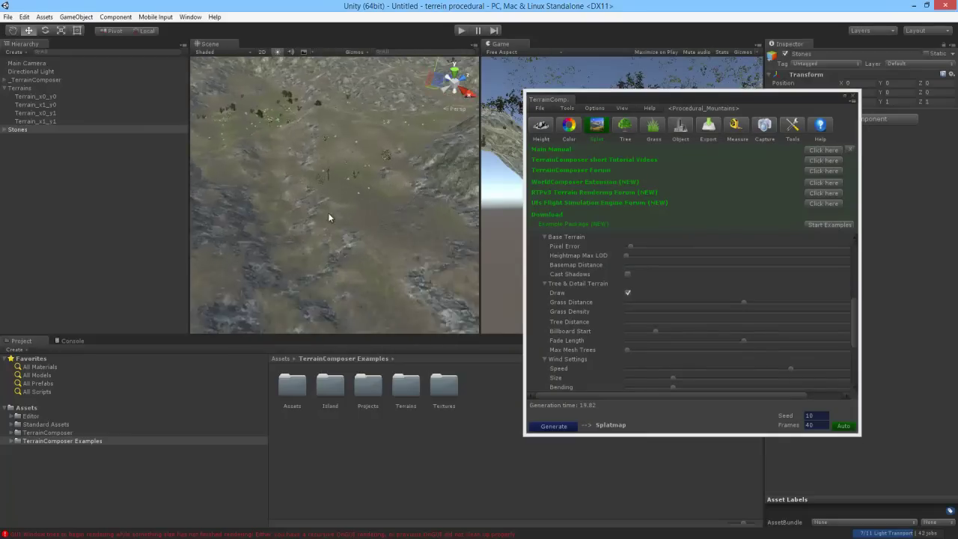
alt+right_drag(331, 205, 330, 202)
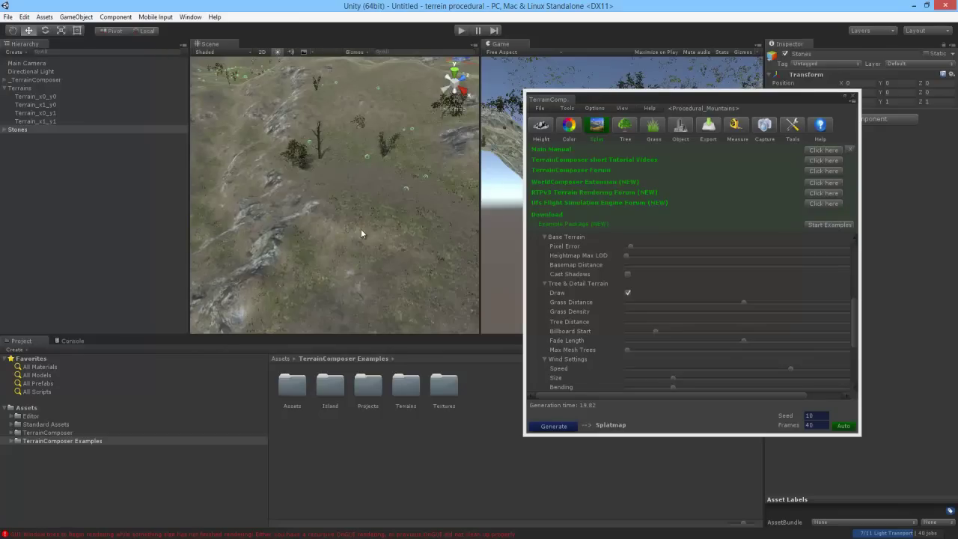
alt+drag(271, 199, 279, 216)
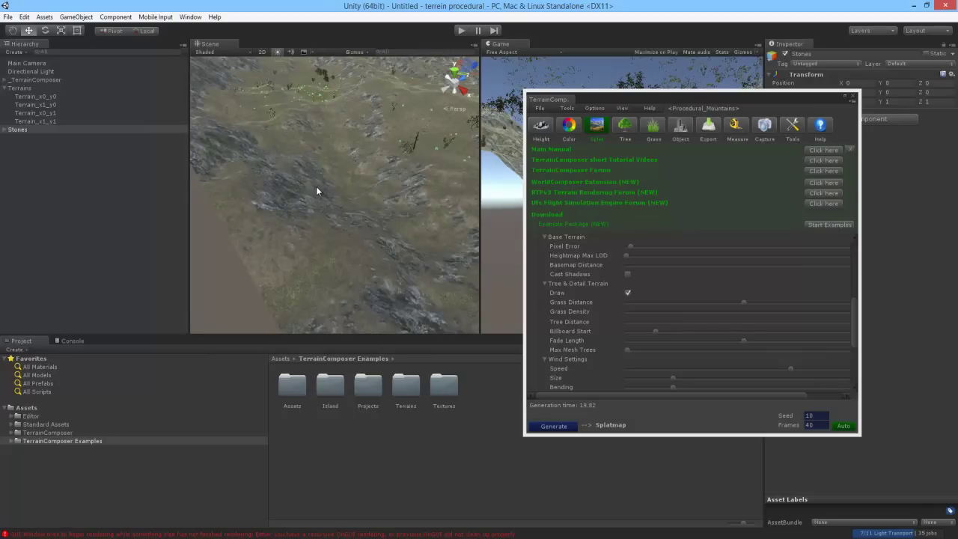
mouse_move(316, 186)
alt+mouse_down()
mouse_move(332, 210)
mouse_move(392, 243)
alt+mouse_up()
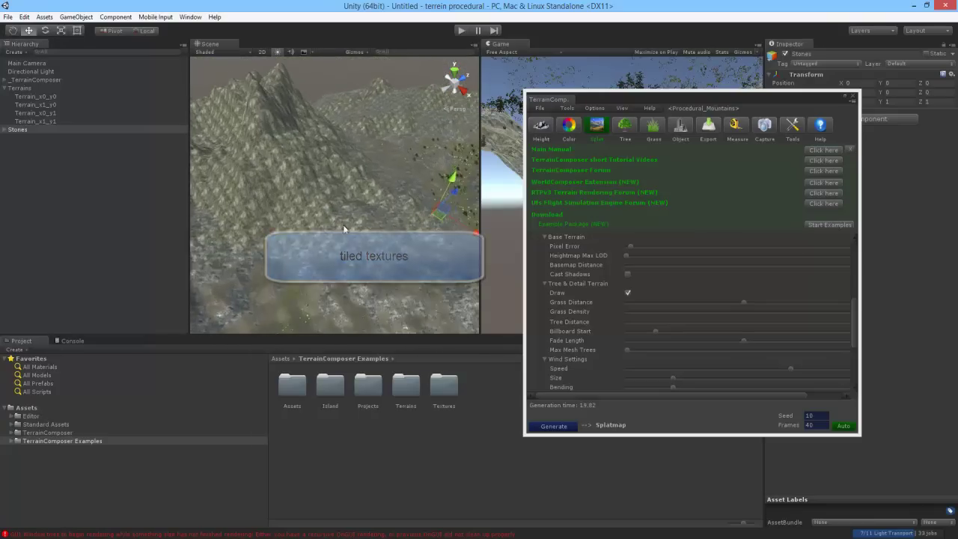
Expand and collapse Terrain_x1_y0, then return to the Splatmap example options with Forest ticked.
scroll(339, 225, up, 5)
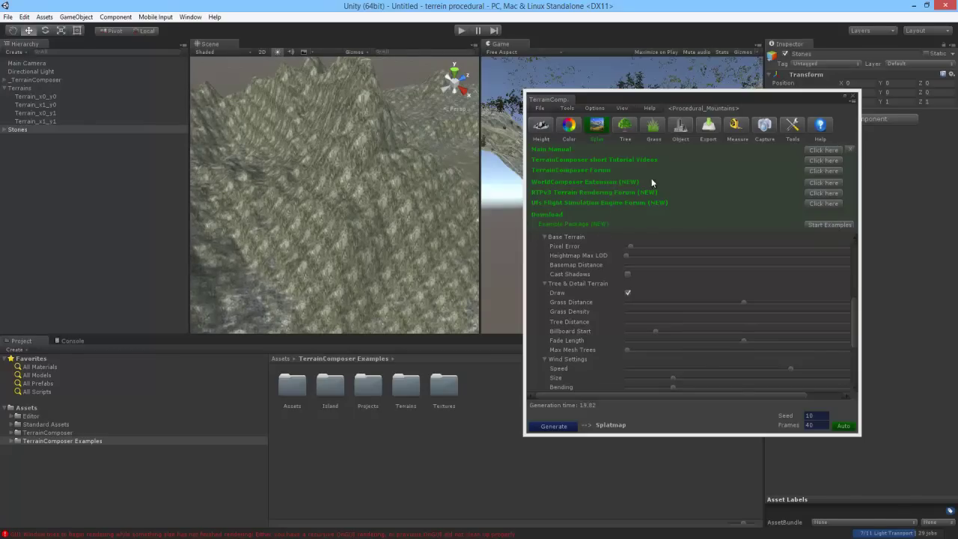
scroll(645, 249, down, 3)
scroll(647, 257, down, 2)
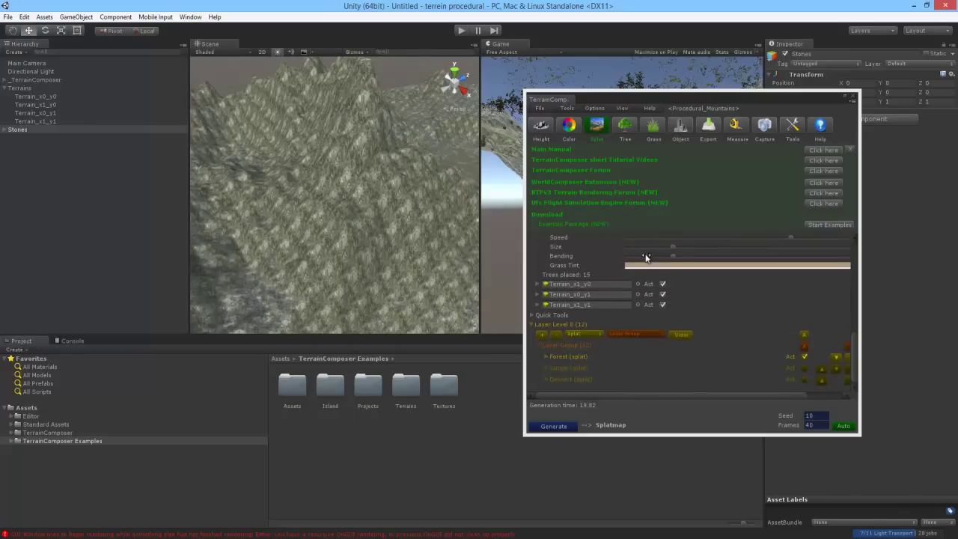
click(536, 285)
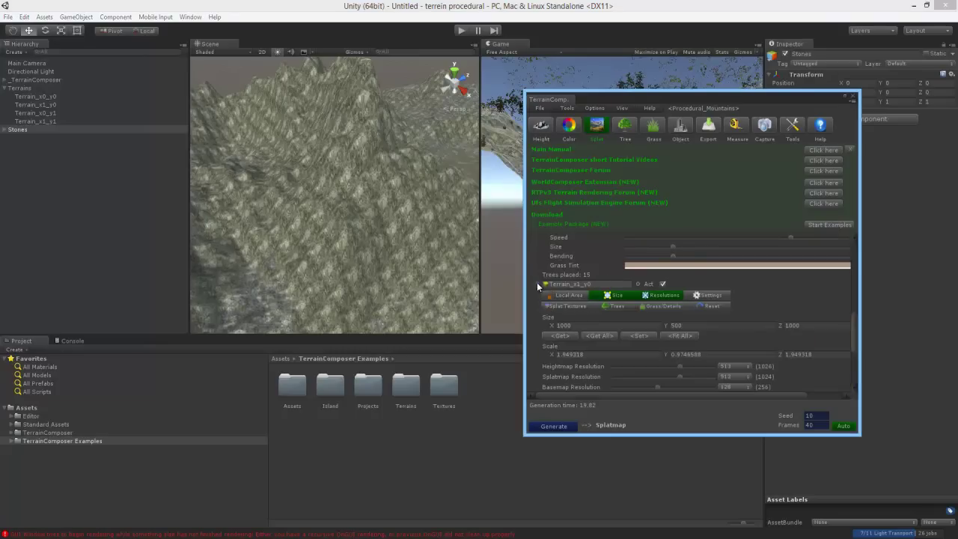
click(537, 285)
click(591, 308)
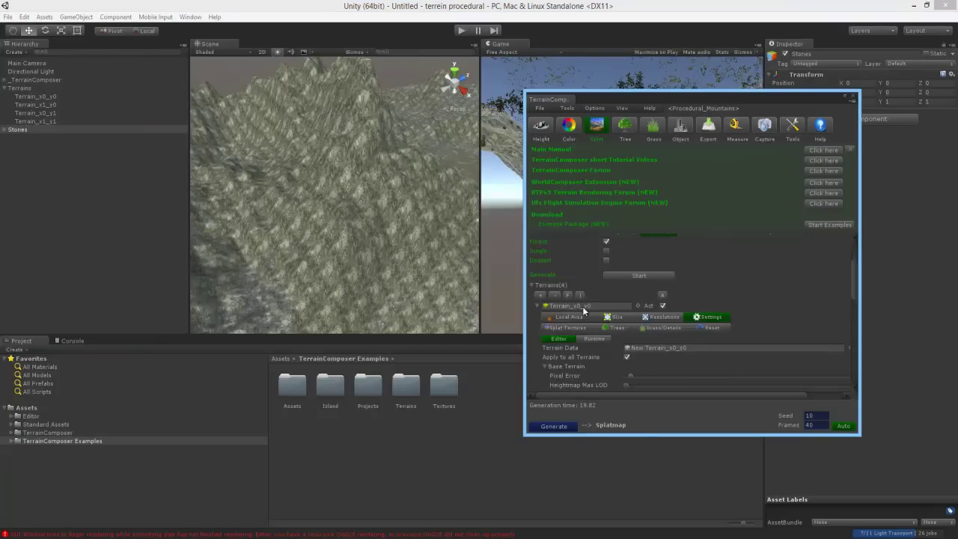
scroll(583, 310, up, 3)
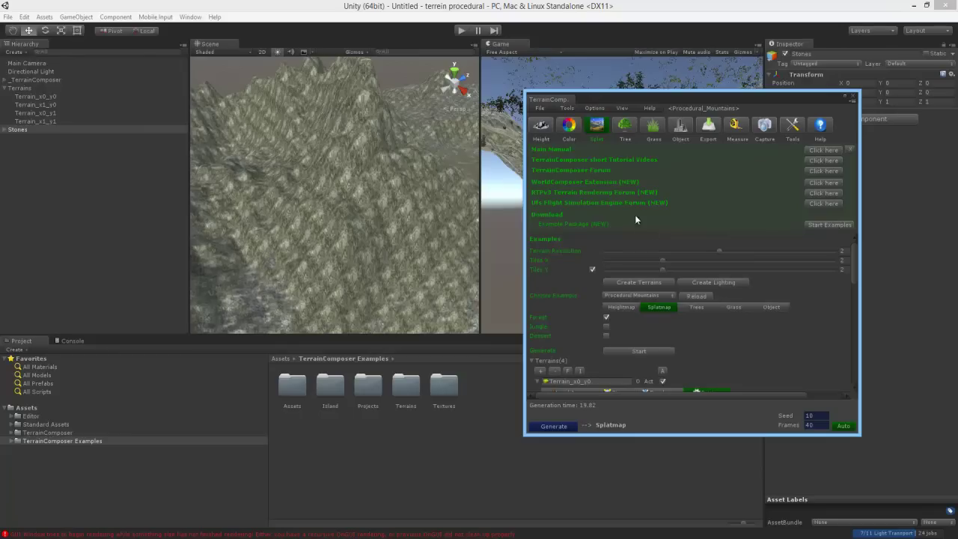
scroll(630, 224, down, 1)
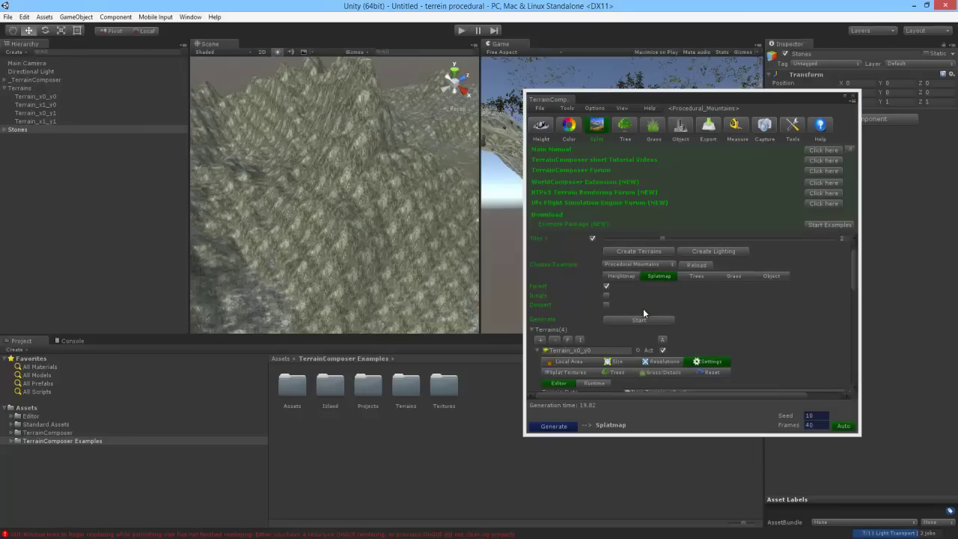
Create lighting for the Procedural_Mountains scene and look over the four textured terrains.
click(708, 247)
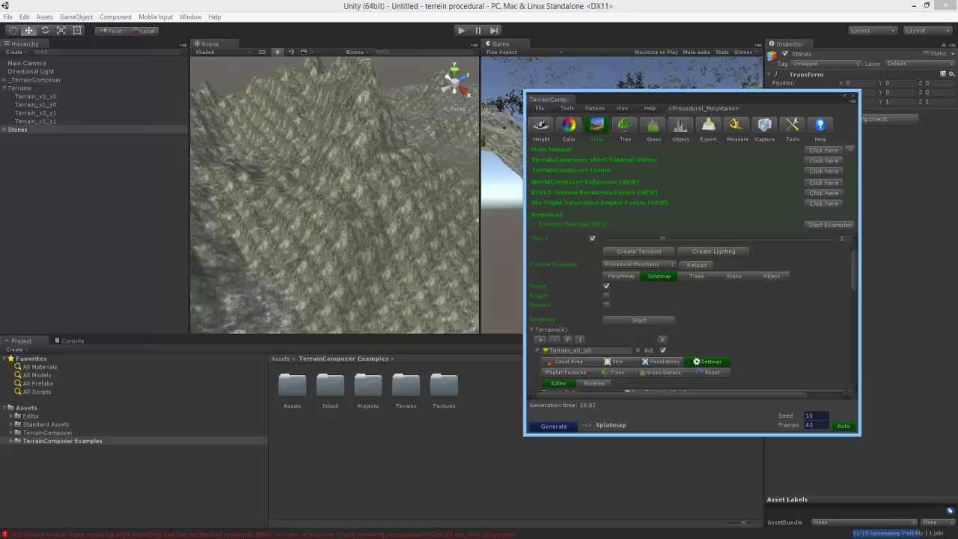
scroll(334, 243, down, 8)
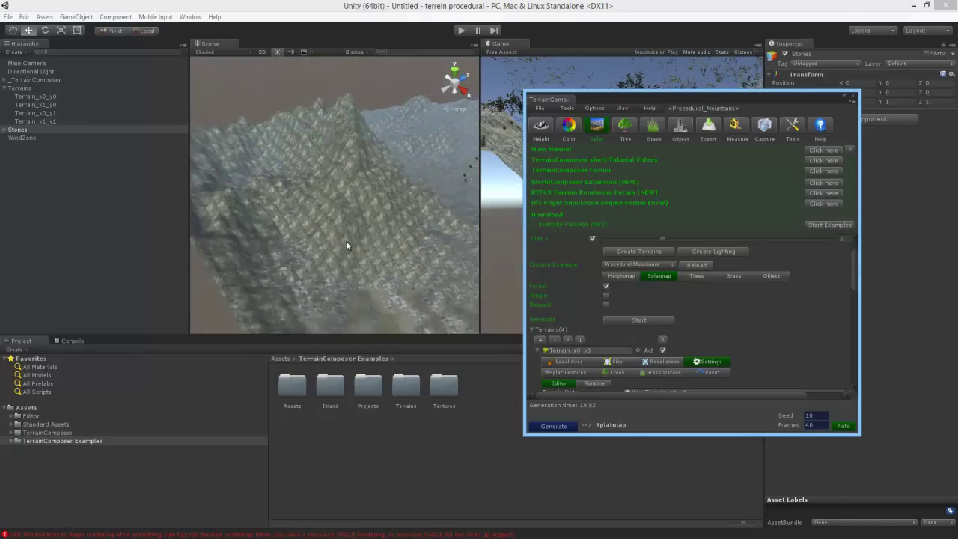
scroll(382, 204, down, 4)
scroll(362, 240, down, 4)
scroll(361, 243, up, 3)
scroll(361, 243, up, 3)
scroll(368, 253, up, 3)
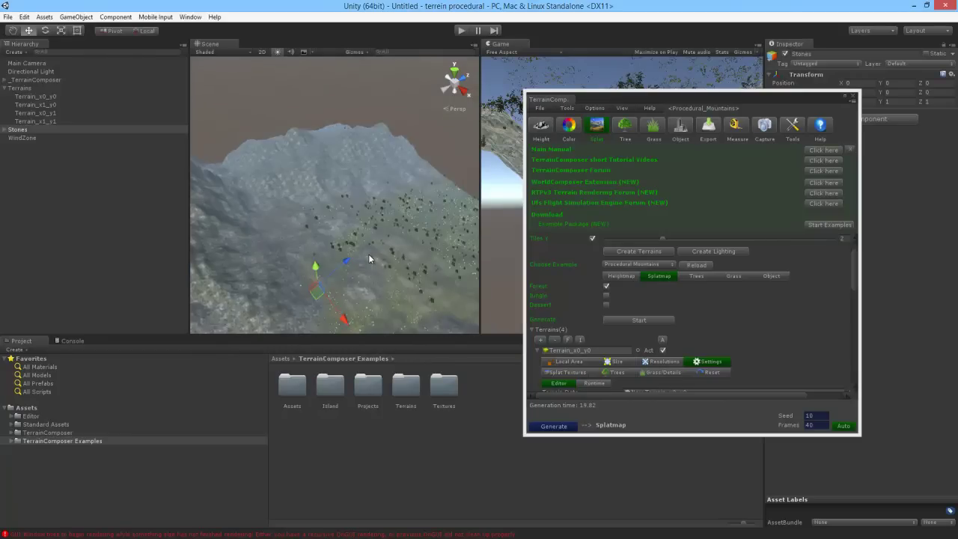
scroll(366, 258, up, 3)
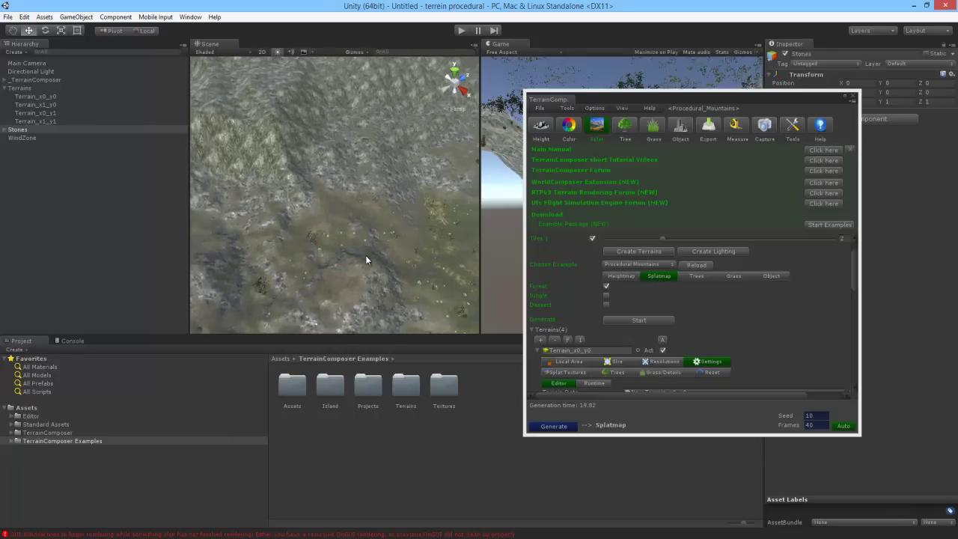
scroll(314, 244, down, 3)
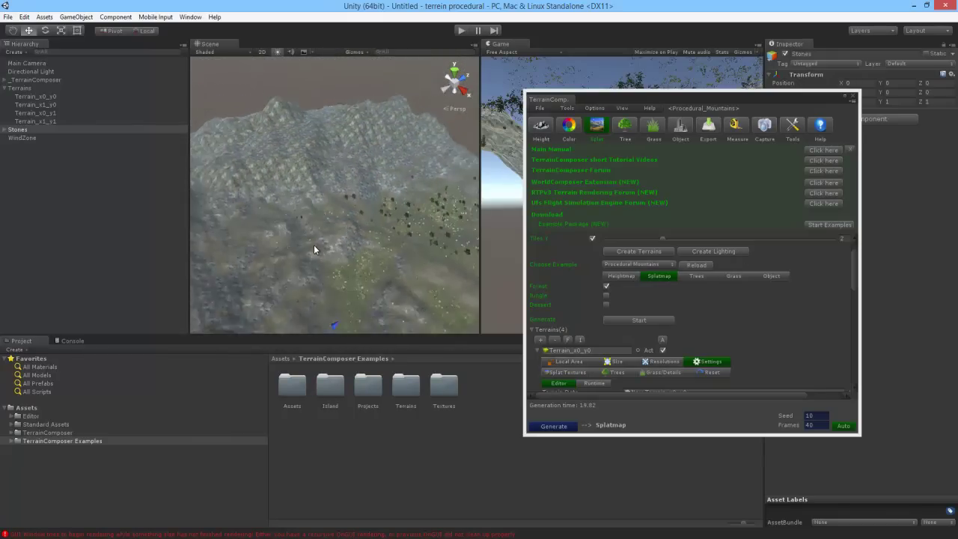
scroll(314, 244, down, 3)
mouse_move(303, 250)
middle_down()
mouse_move(346, 242)
mouse_move(334, 245)
middle_up()
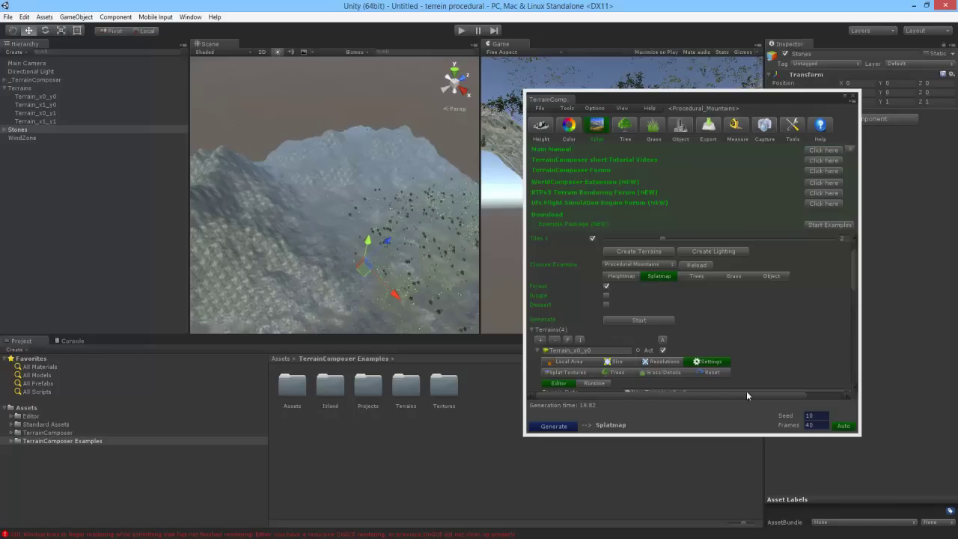
alt+drag(326, 219, 361, 155)
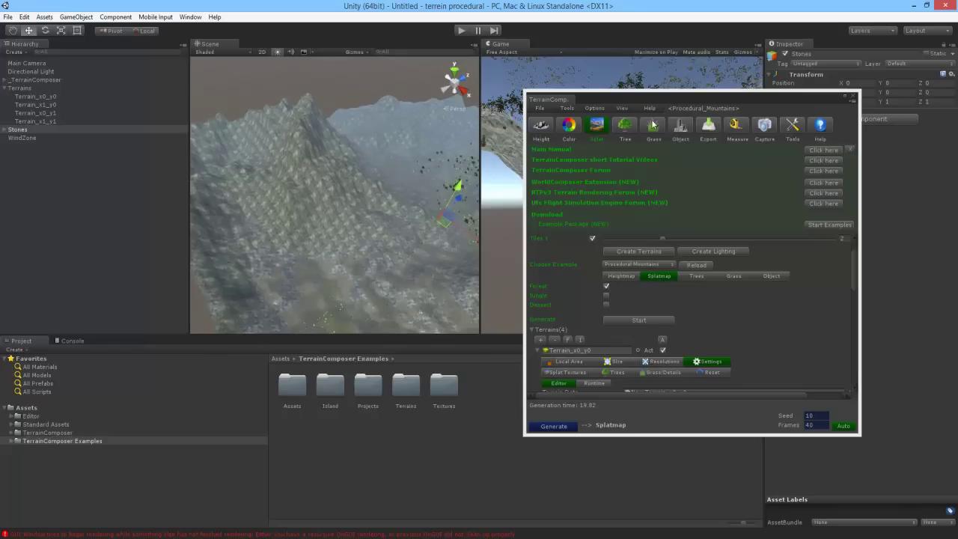
Reselect the Splat output and generate the splatmap on all four terrains, finishing at 11.46.
click(596, 124)
click(598, 126)
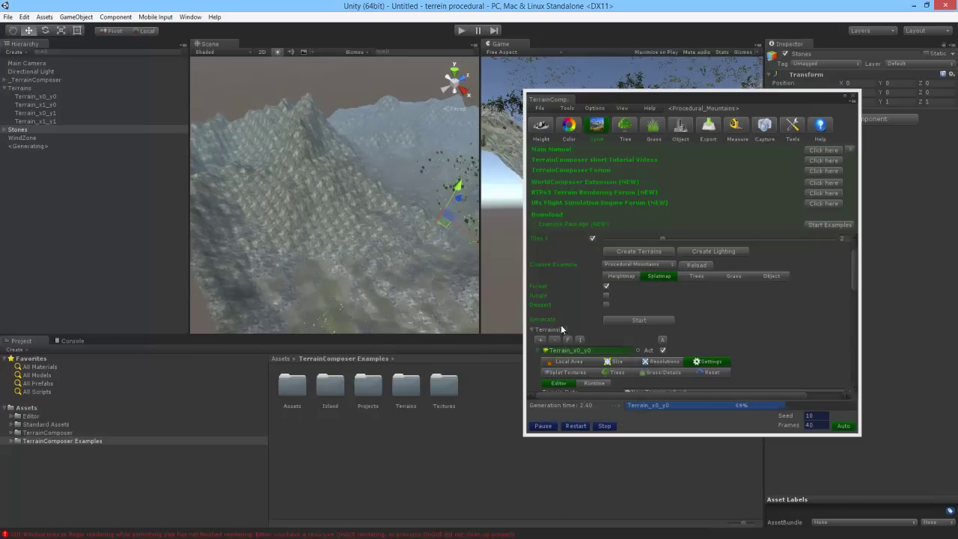
click(554, 426)
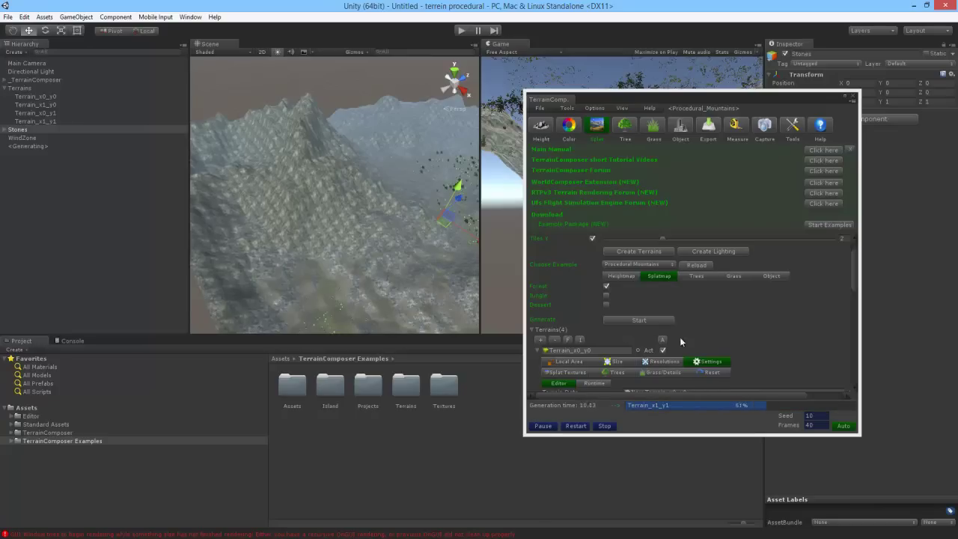
scroll(659, 314, down, 3)
scroll(660, 314, down, 3)
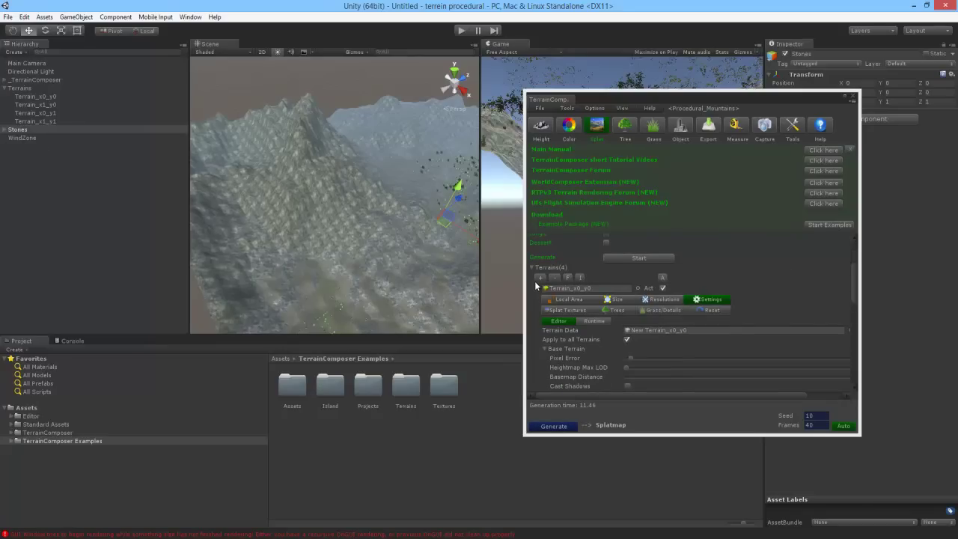
Expand Terrains(4) and show the Splat Textures list for the terrains.
click(531, 270)
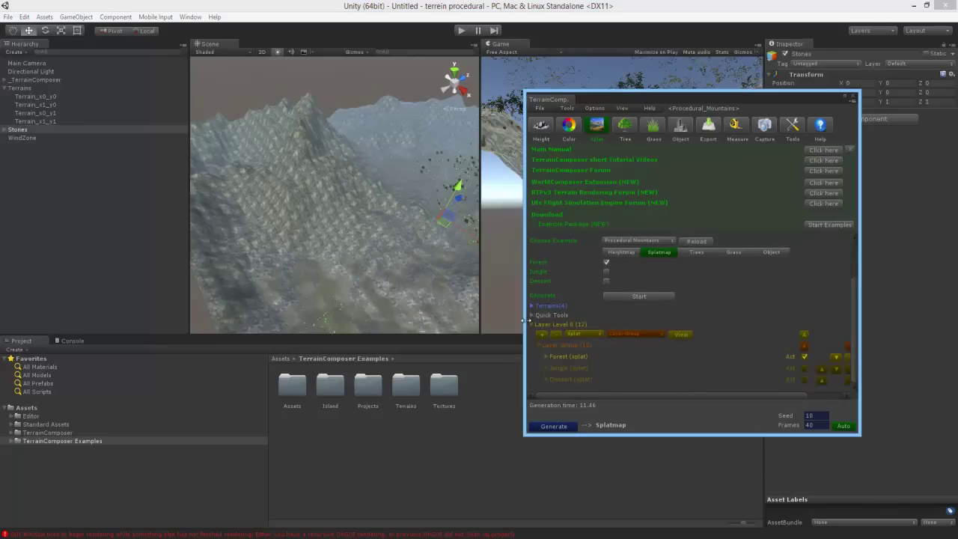
click(531, 306)
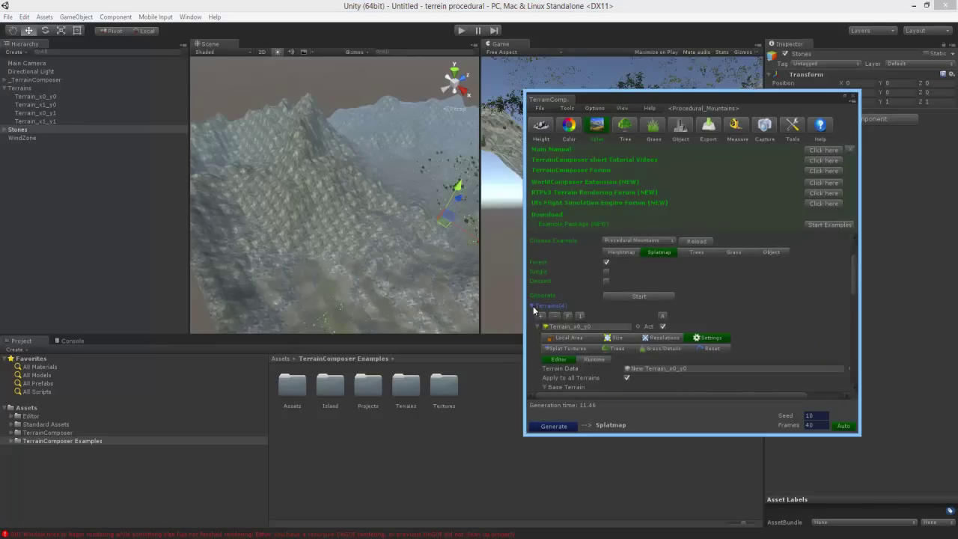
click(568, 348)
scroll(578, 343, down, 3)
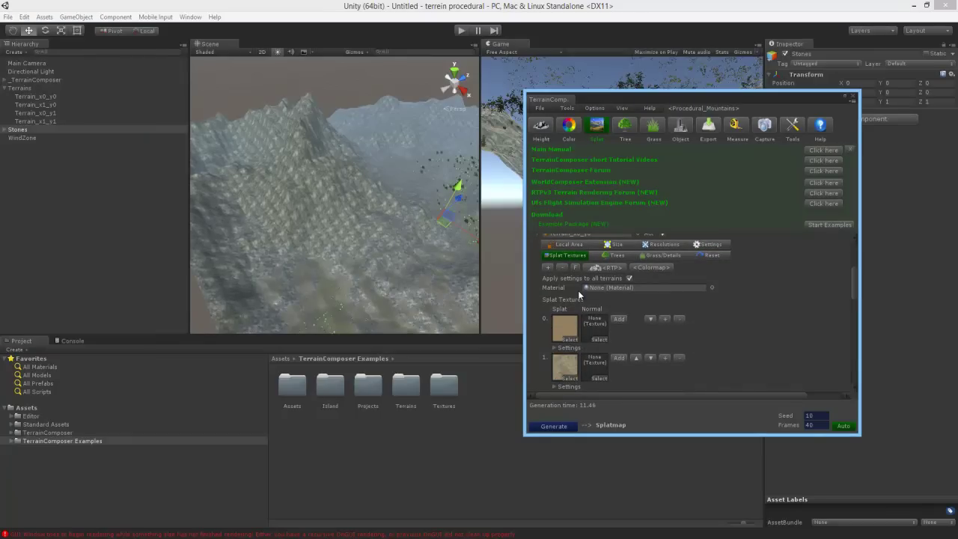
scroll(568, 293, up, 1)
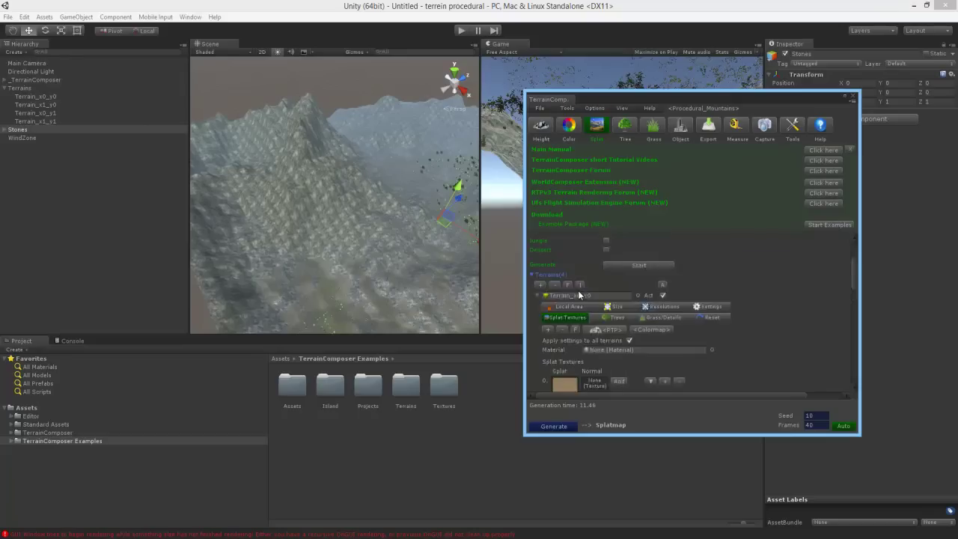
alt+drag(389, 220, 426, 229)
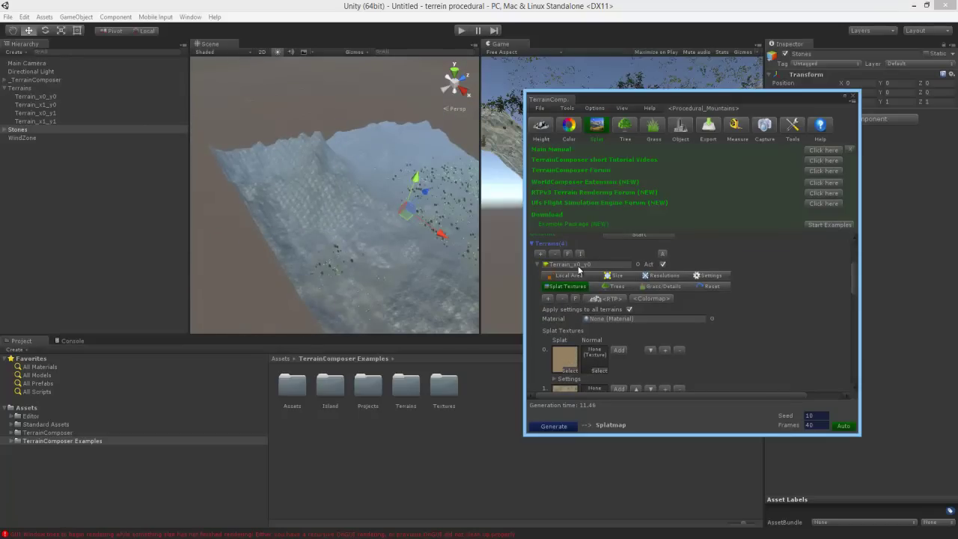
Select Terrain_x0_y0 in the Hierarchy and scroll to splat slots 4–7.
click(63, 95)
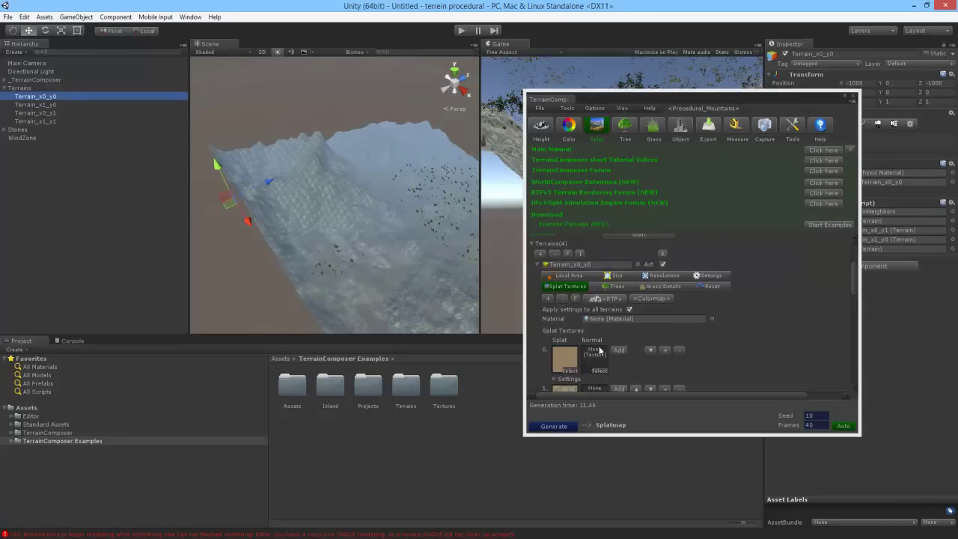
scroll(599, 349, down, 3)
scroll(593, 341, down, 2)
scroll(581, 344, down, 3)
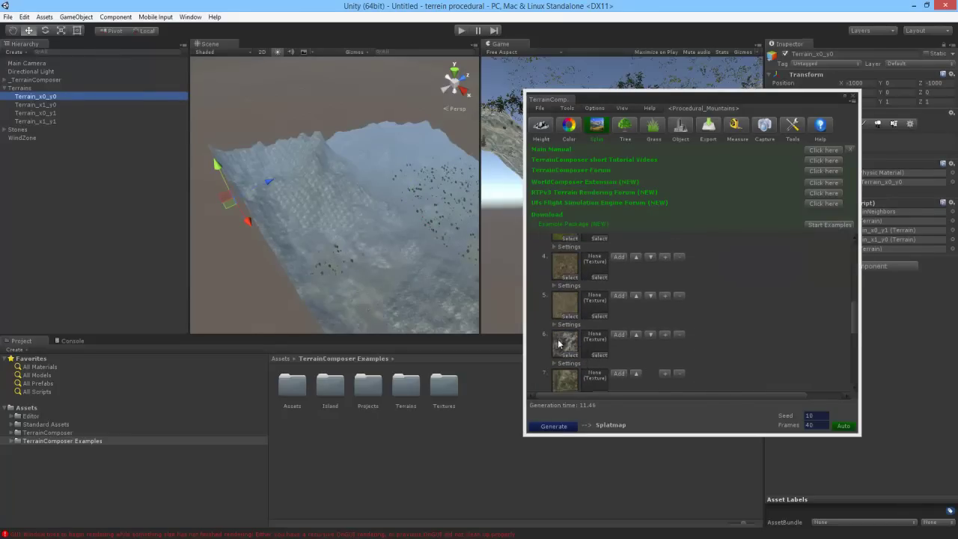
Open the Select Texture picker for splat slot 6 and browse its bark, leaf and rock textures.
scroll(294, 214, up, 2)
click(218, 264)
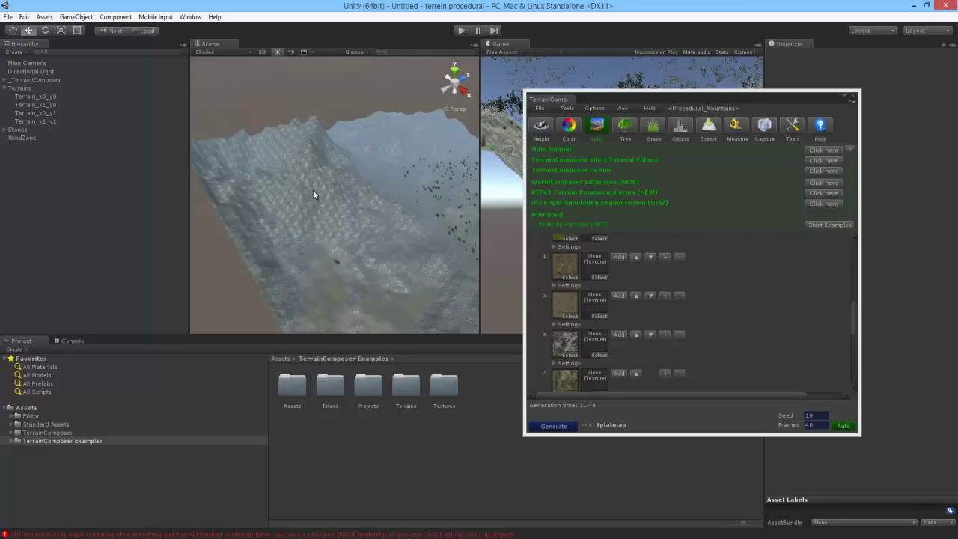
click(569, 356)
scroll(319, 196, up, 3)
scroll(318, 200, down, 1)
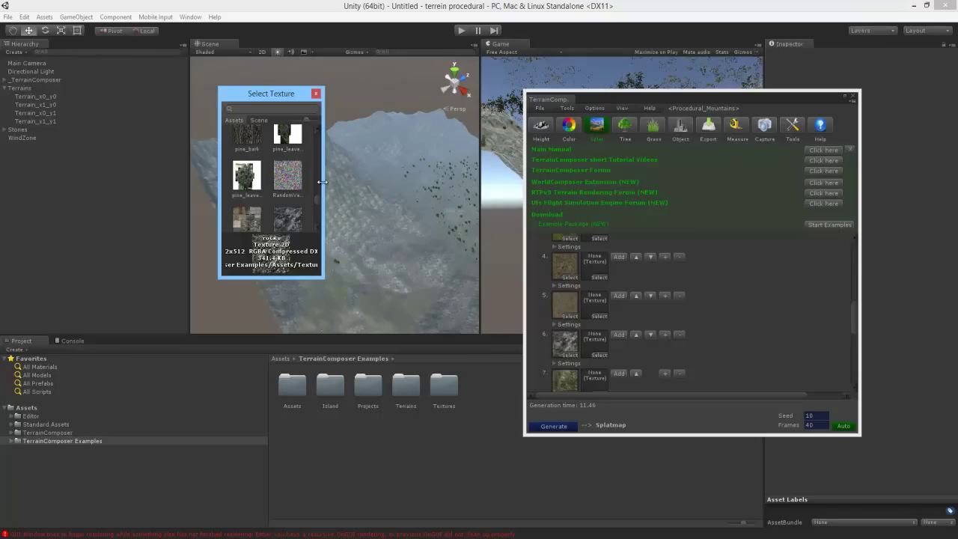
Assign the RandomVe noise texture to splat slot 6 and regenerate the terrains, finishing at 10.77.
double_click(302, 177)
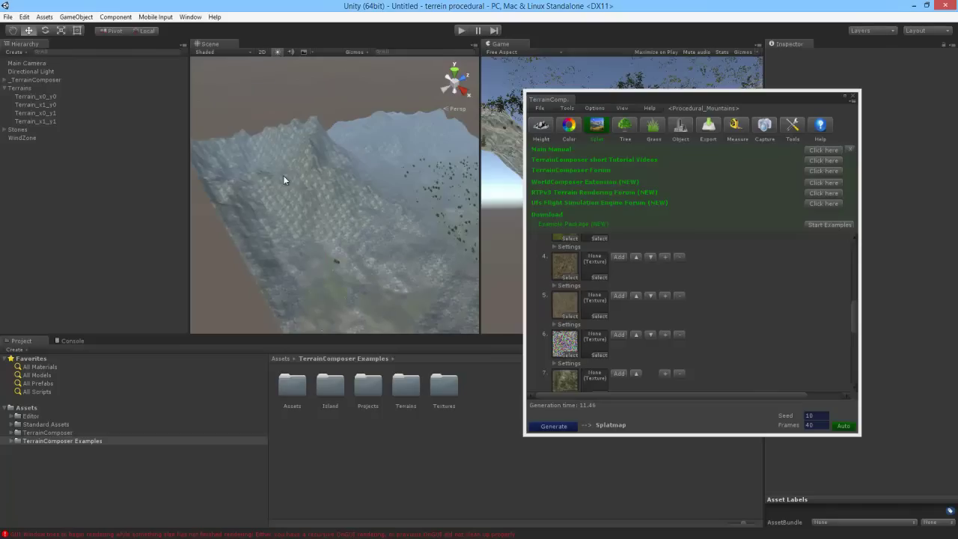
scroll(629, 340, down, 2)
scroll(608, 334, down, 2)
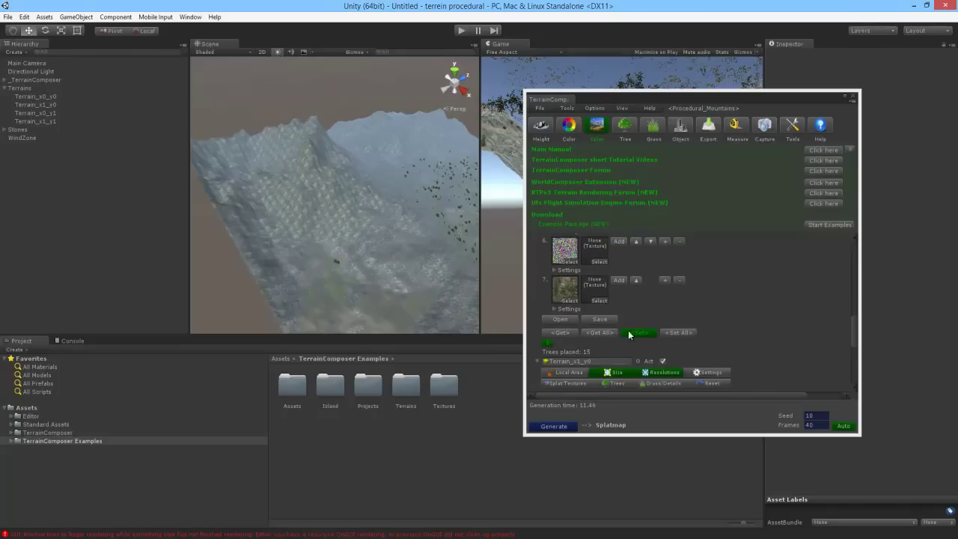
scroll(598, 340, down, 1)
scroll(609, 337, down, 2)
scroll(608, 337, down, 1)
scroll(609, 337, up, 1)
scroll(609, 337, up, 2)
scroll(609, 337, up, 1)
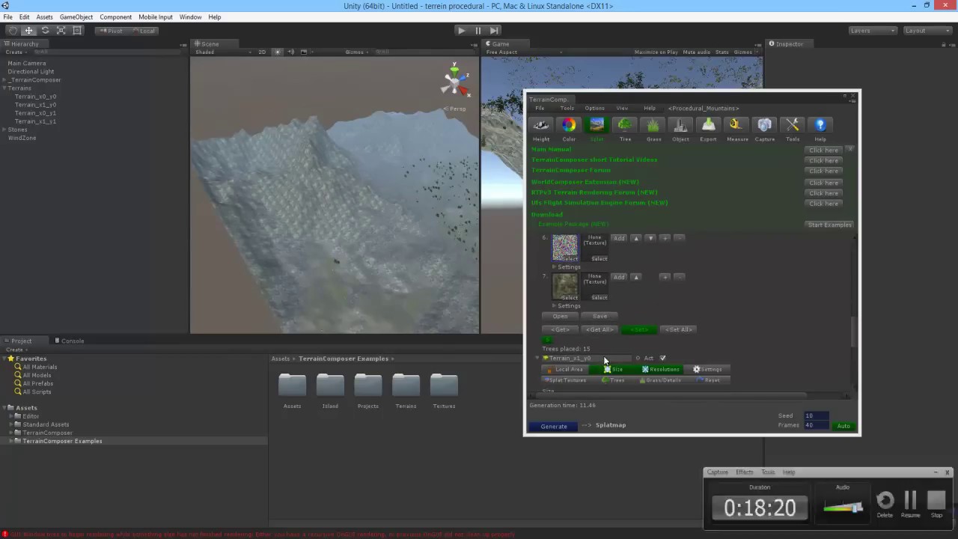
click(553, 426)
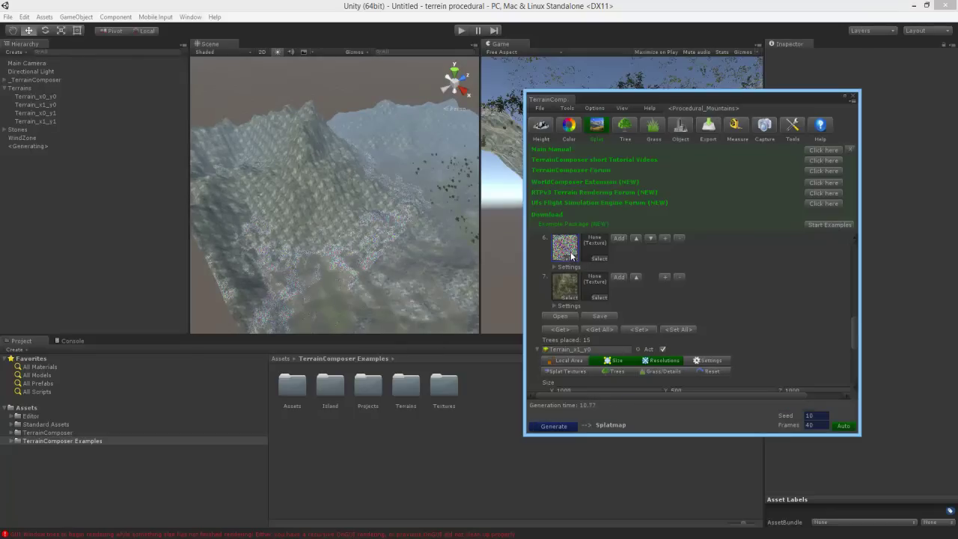
Inspect the noise-texture patches on the slopes up close, then select Terrain_x1_y0 and WindZone.
mouse_move(361, 192)
right_down()
mouse_move(376, 247)
mouse_move(397, 238)
right_up()
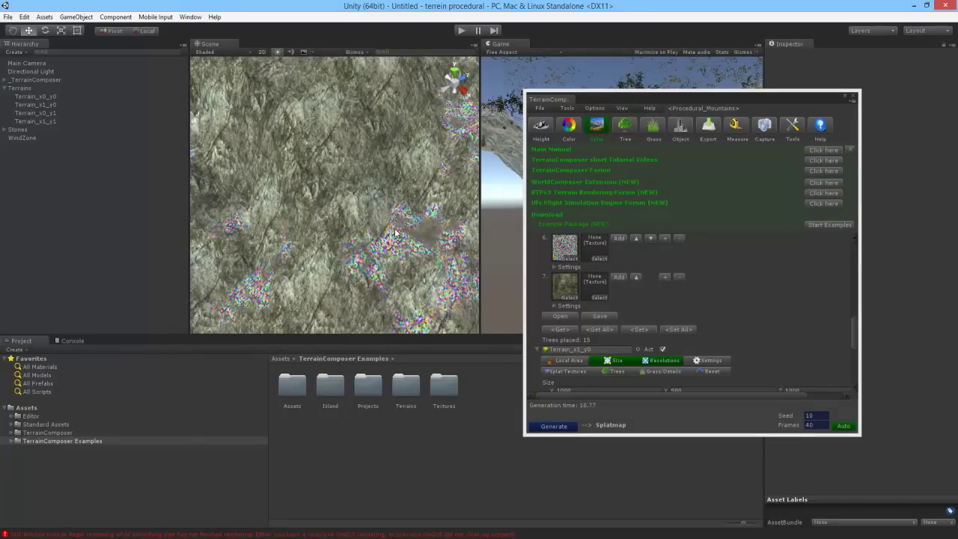
right_drag(413, 228, 358, 229)
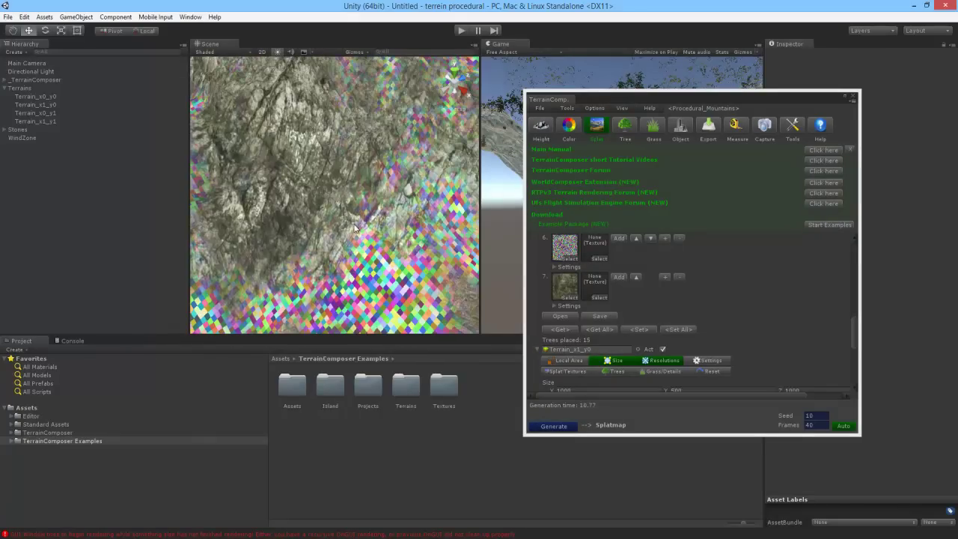
scroll(372, 283, down, 3)
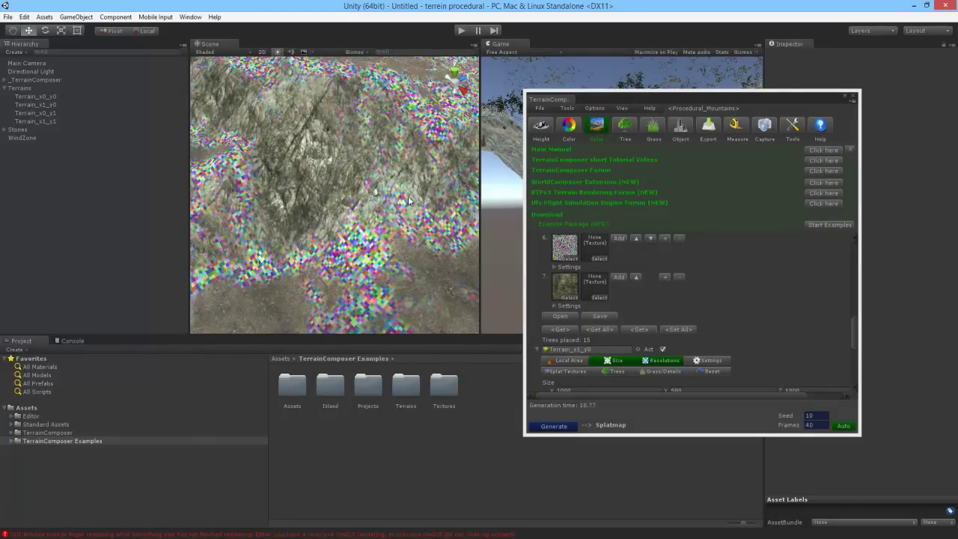
click(400, 212)
right_drag(399, 213, 757, 89)
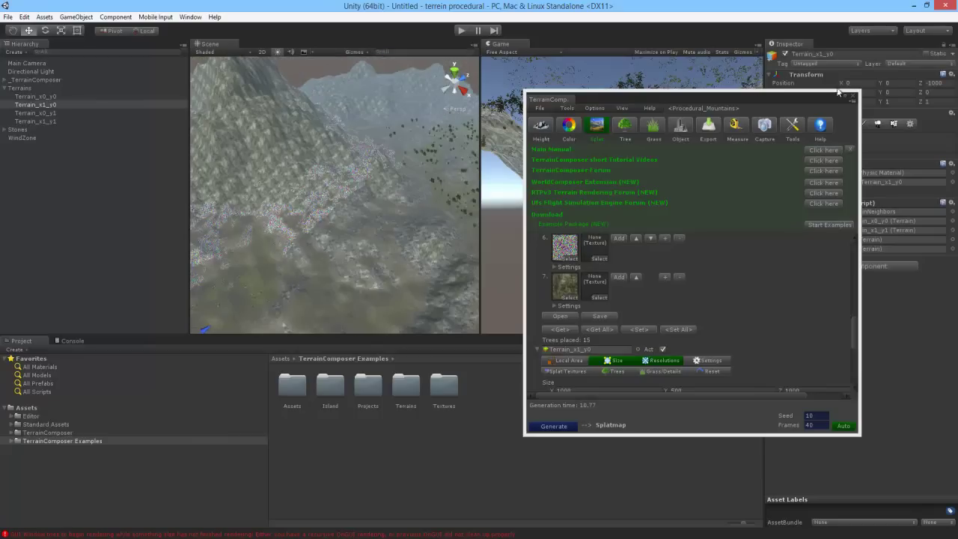
click(44, 140)
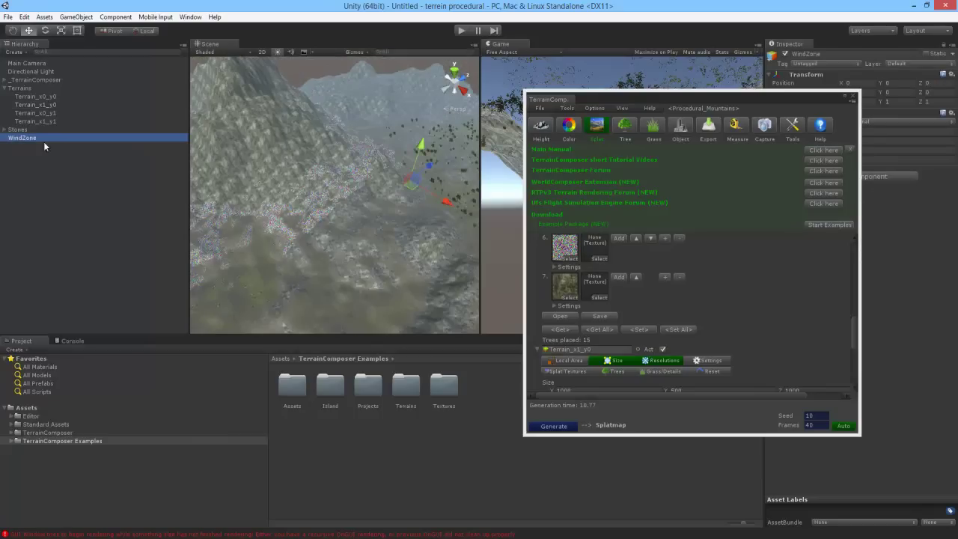
scroll(725, 297, up, 3)
scroll(718, 296, up, 3)
Close the TerrainComposer window to clear the Scene and Game views.
scroll(714, 307, up, 3)
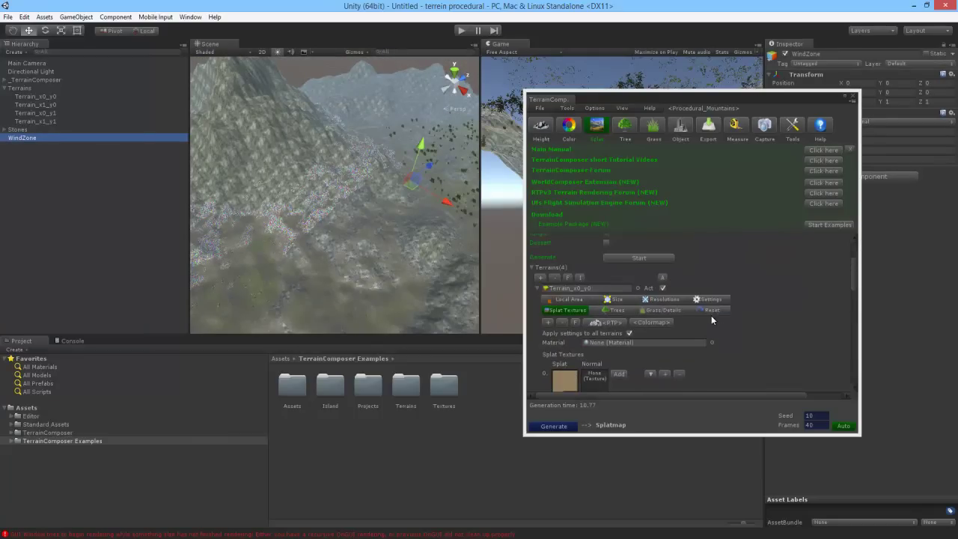
scroll(684, 291, up, 3)
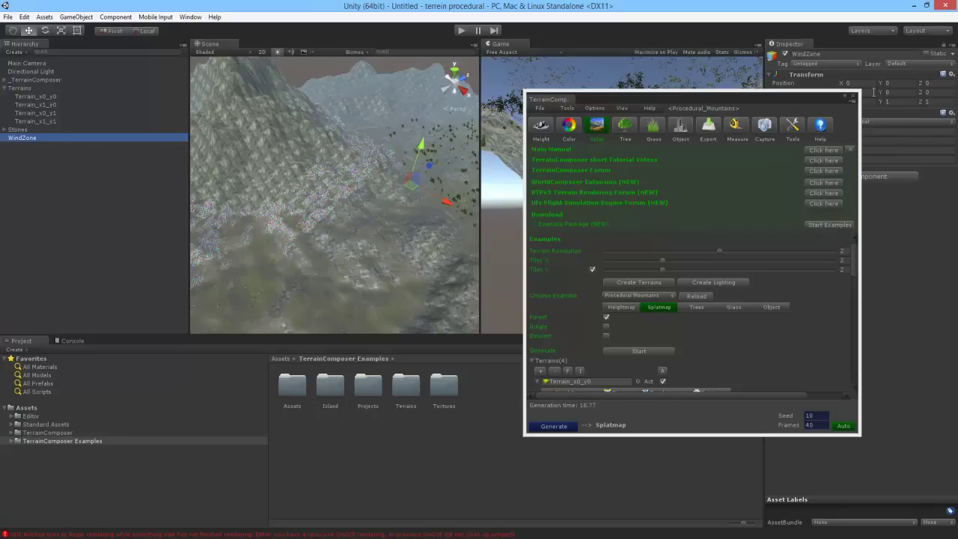
click(853, 97)
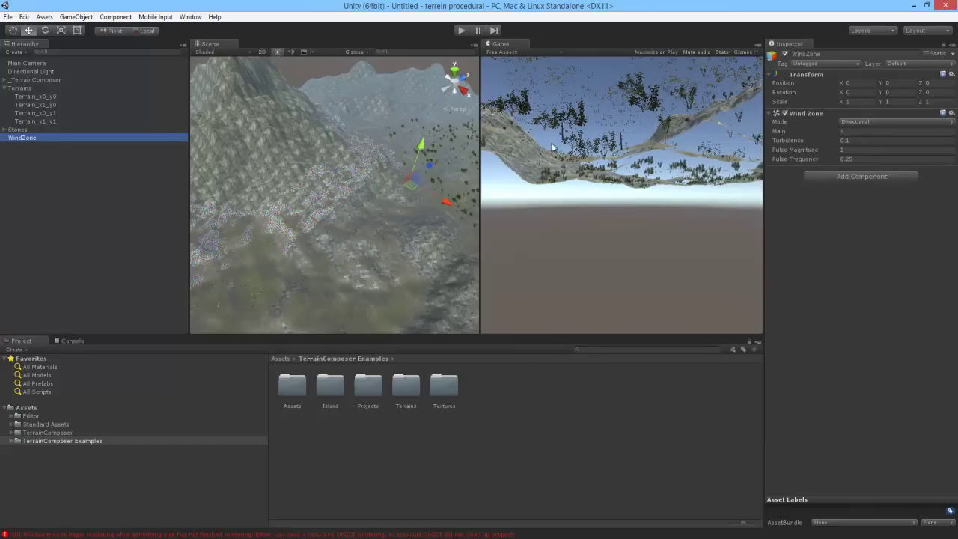
Place the Standard Assets FPSController prefab on the terrain at 27, 91, -758 and enter play mode.
click(47, 424)
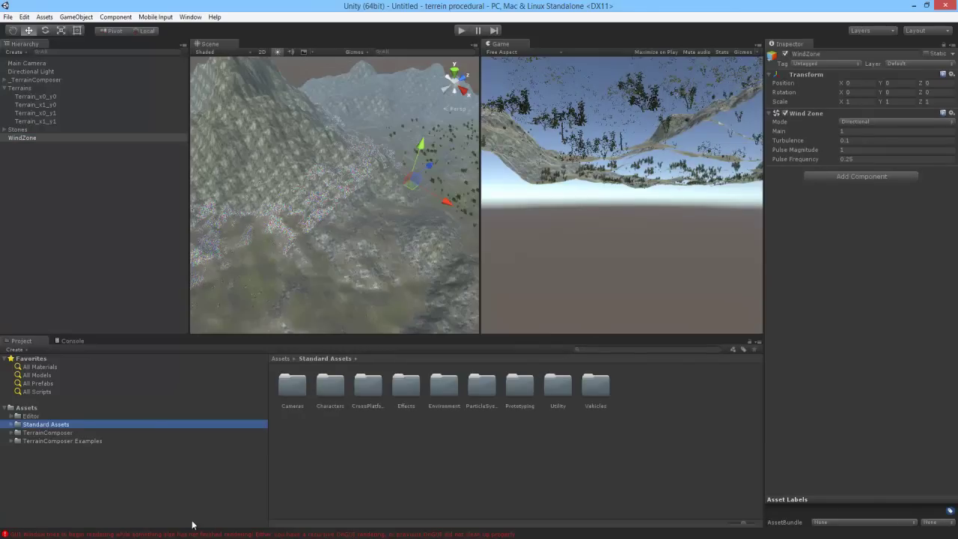
double_click(337, 384)
double_click(290, 388)
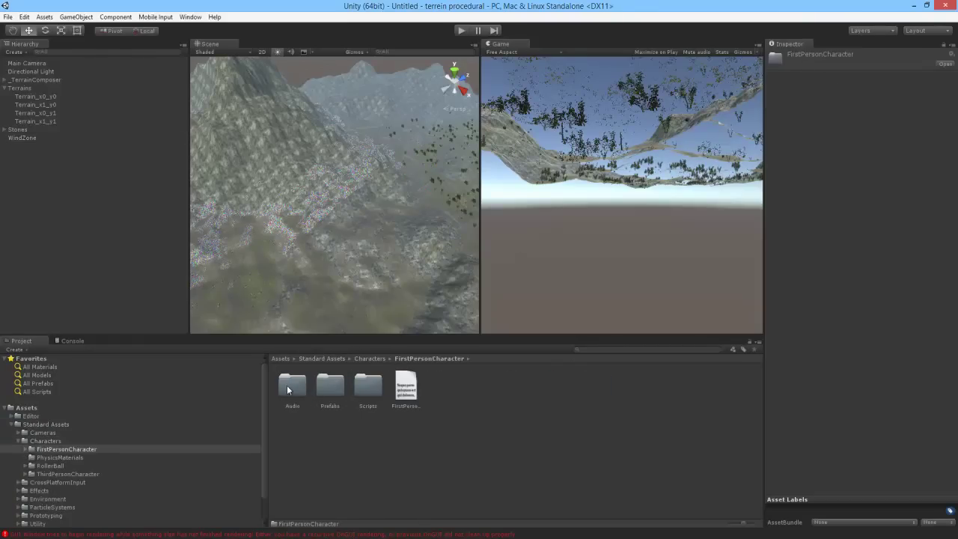
double_click(324, 390)
mouse_move(297, 387)
mouse_down()
mouse_move(352, 298)
mouse_move(311, 204)
mouse_move(261, 279)
mouse_up()
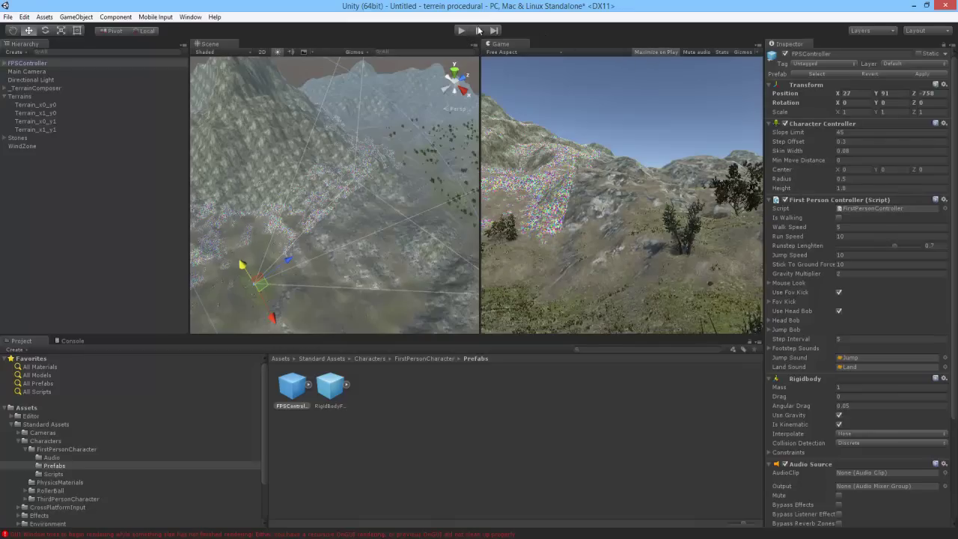
click(459, 32)
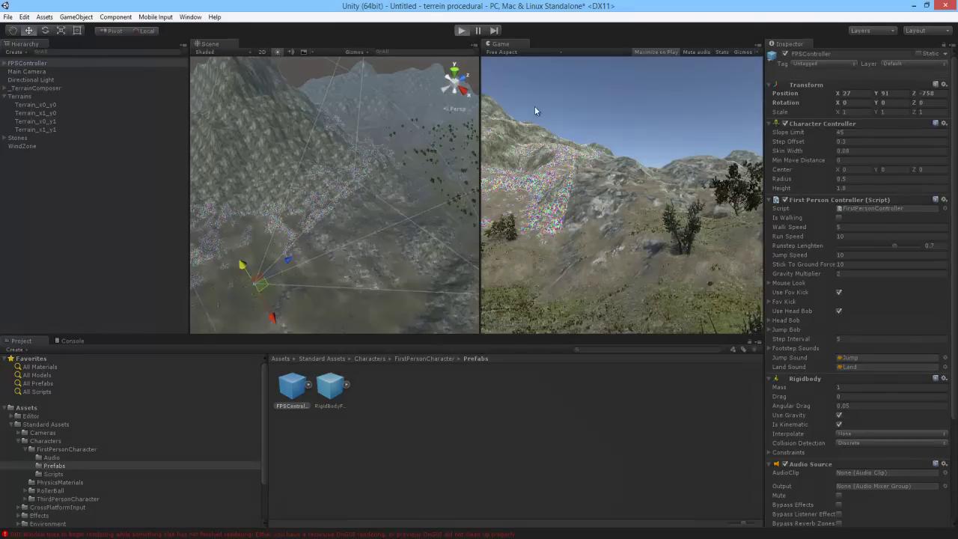
Maximize the running Game view and focus it to look around the grass in first person.
key(shift+space)
click(656, 143)
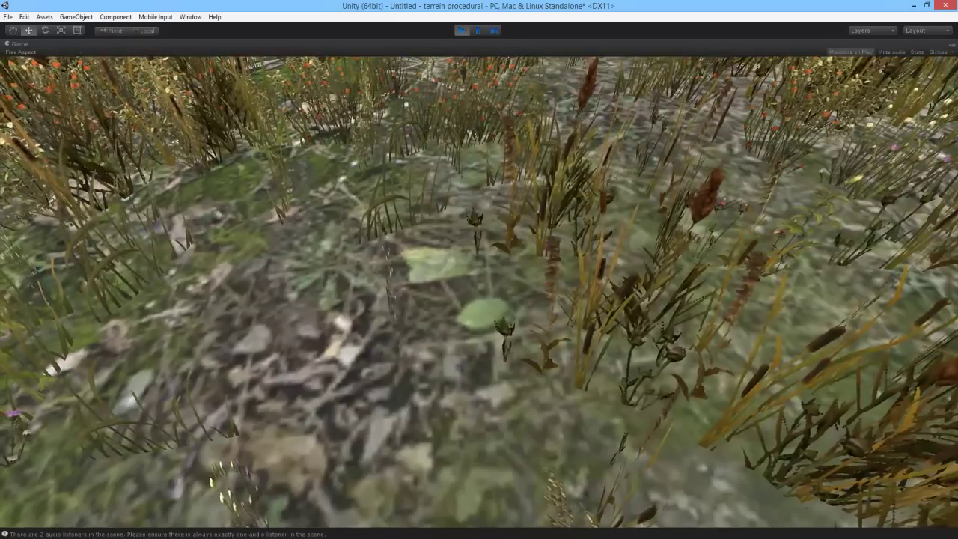